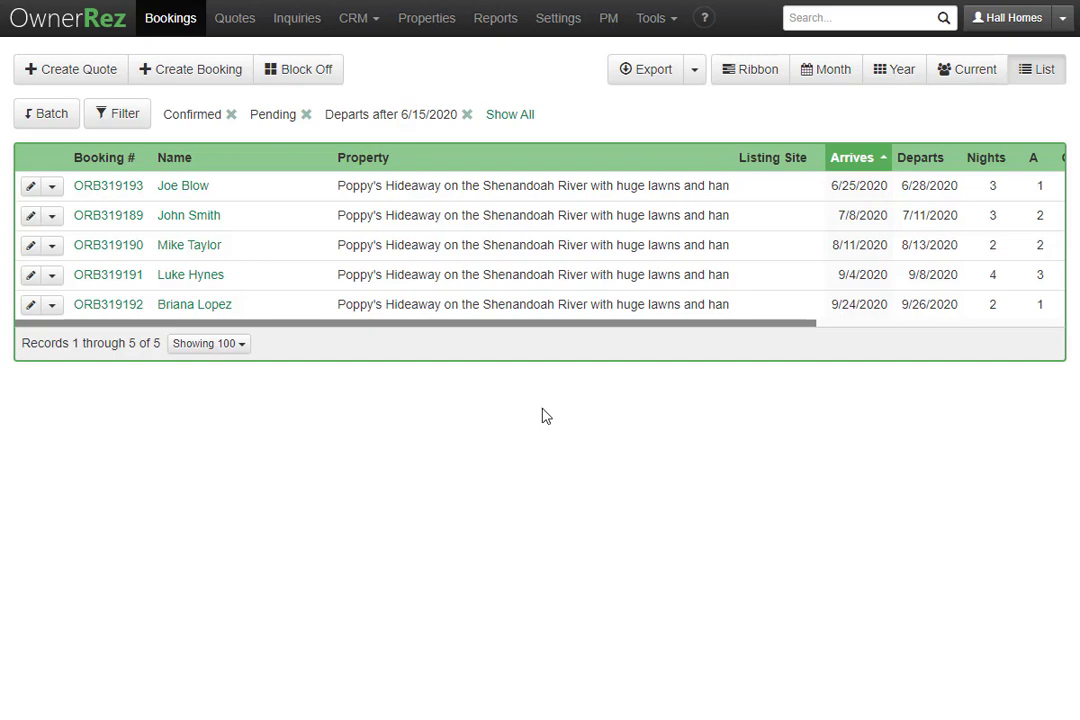
Go to Settings > Hosted Websites and open the Hall Homes site's settings.
{"action": "left_click", "coordinate": [557, 17]}
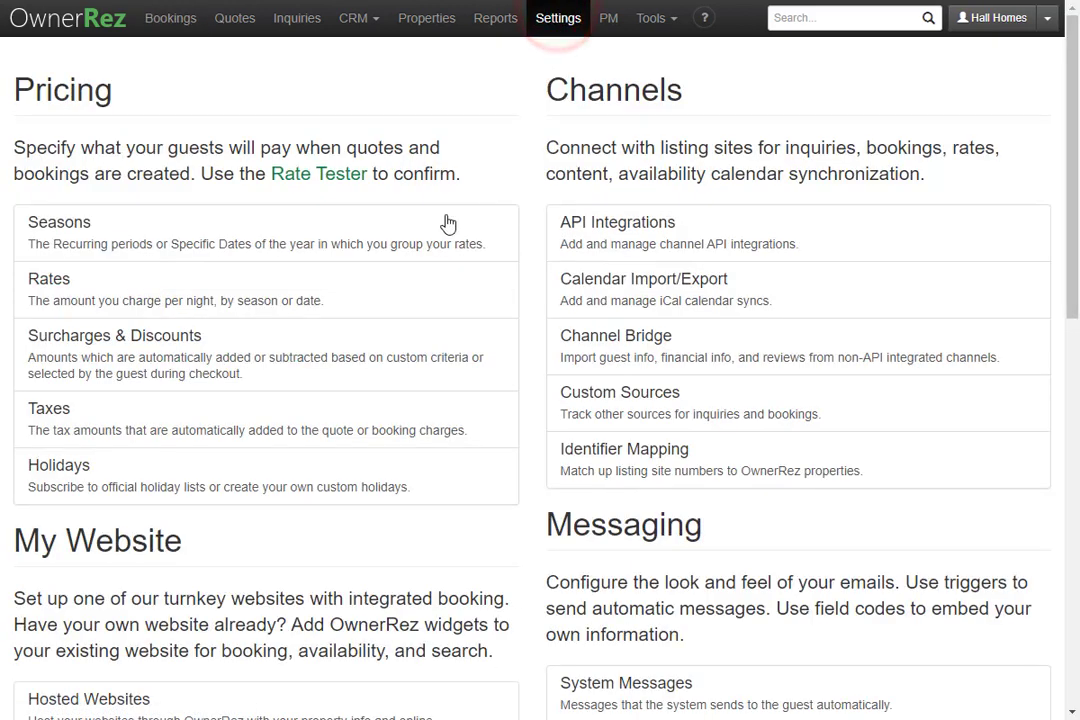
{"action": "scroll", "coordinate": [448, 224], "scroll_direction": "down", "scroll_amount": 4}
{"action": "left_click", "coordinate": [222, 357]}
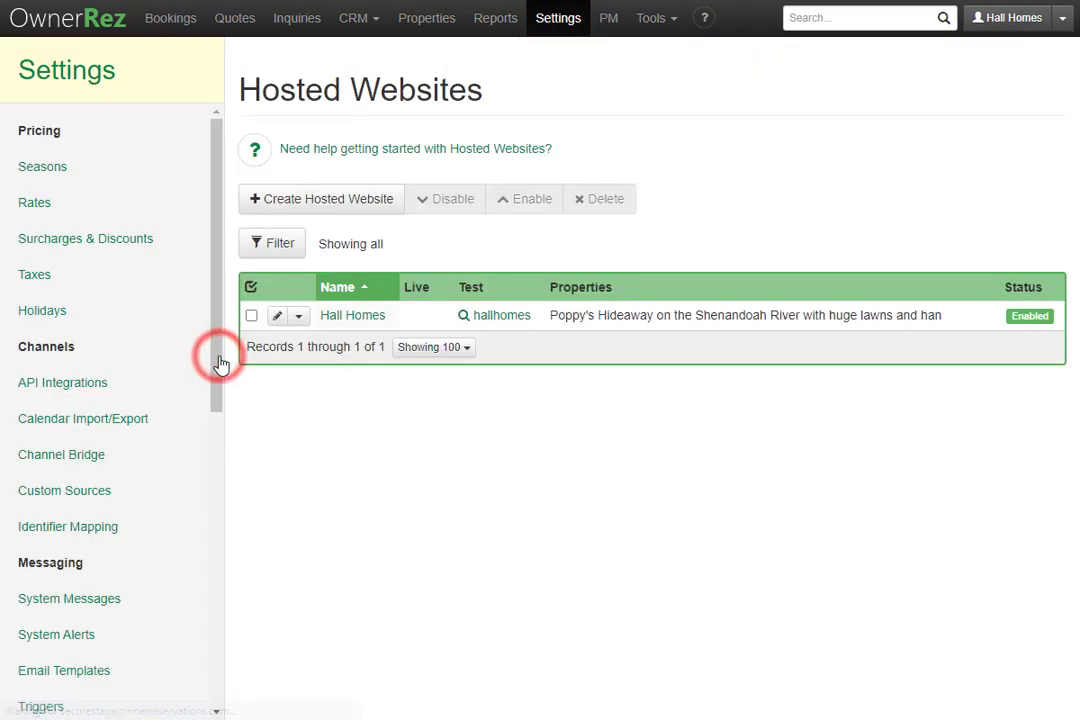
{"action": "left_click", "coordinate": [352, 316]}
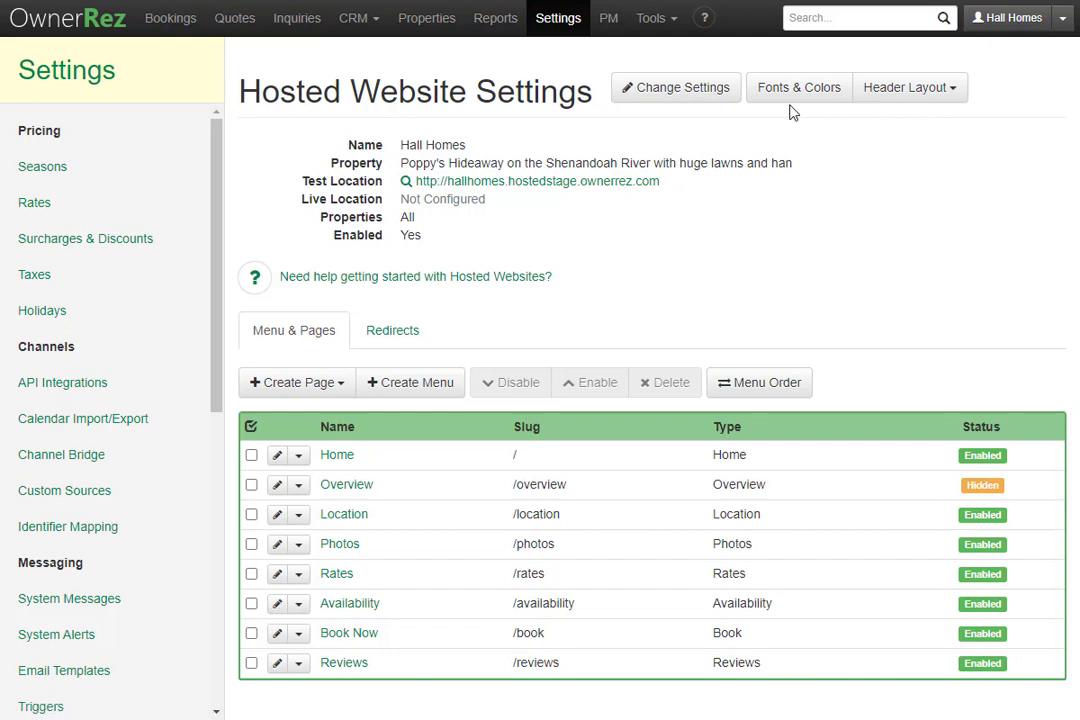
Preview the Bay Grande header, then apply and save the Mountain Lodging template.
{"action": "left_click", "coordinate": [946, 92]}
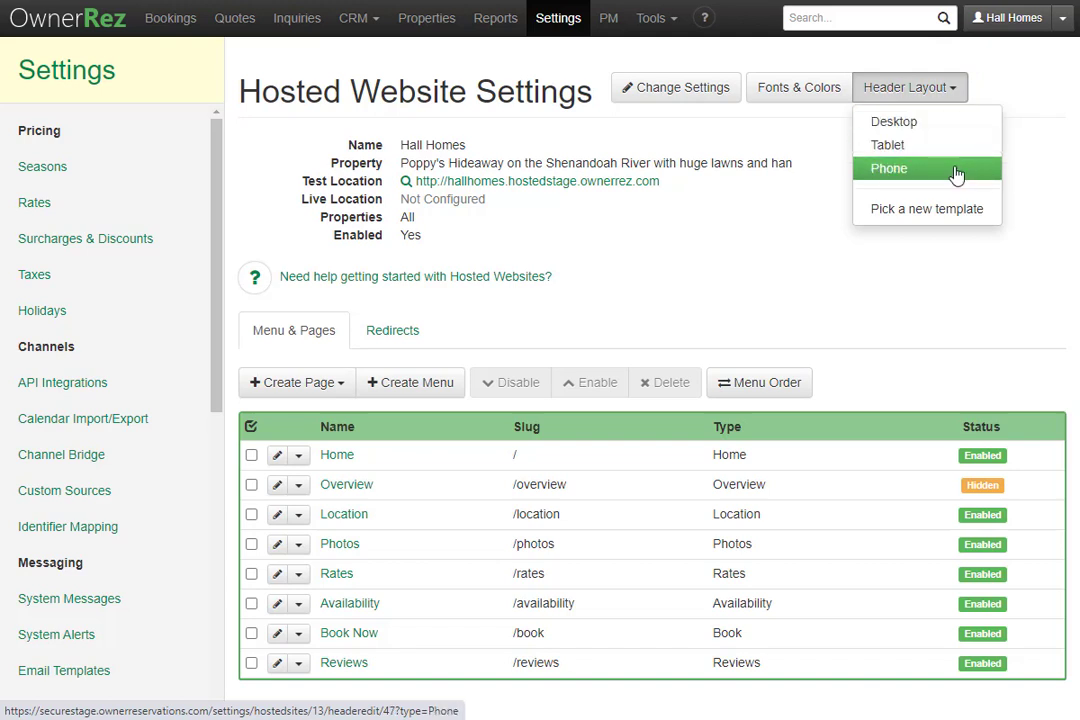
{"action": "left_click", "coordinate": [943, 210]}
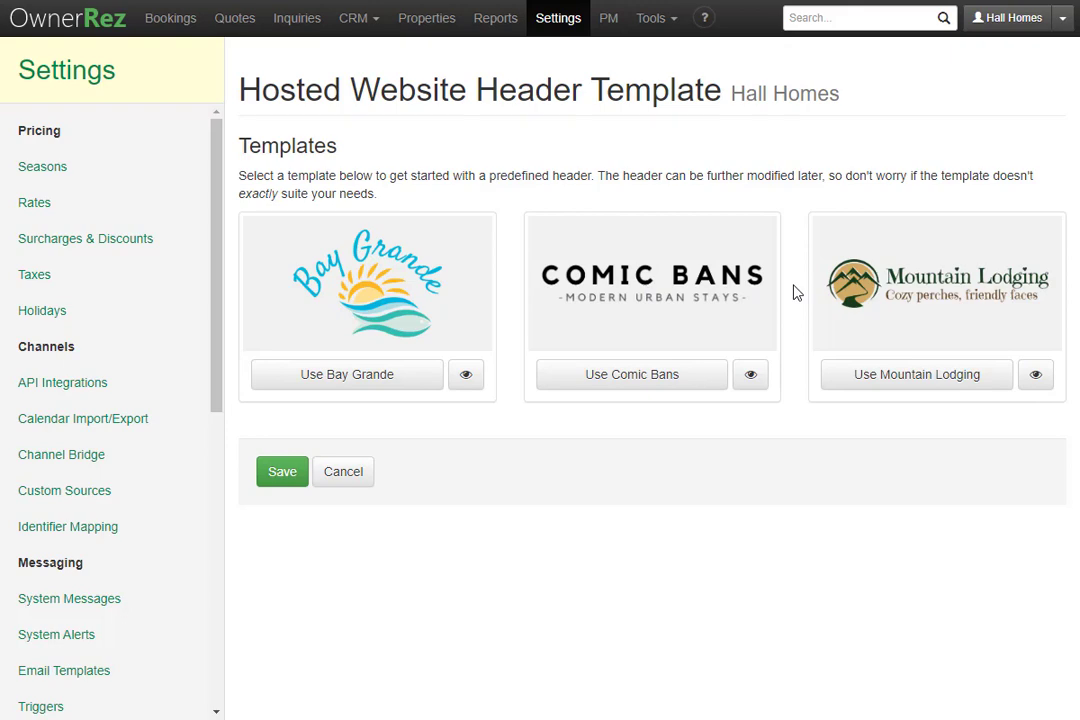
{"action": "left_click", "coordinate": [466, 378]}
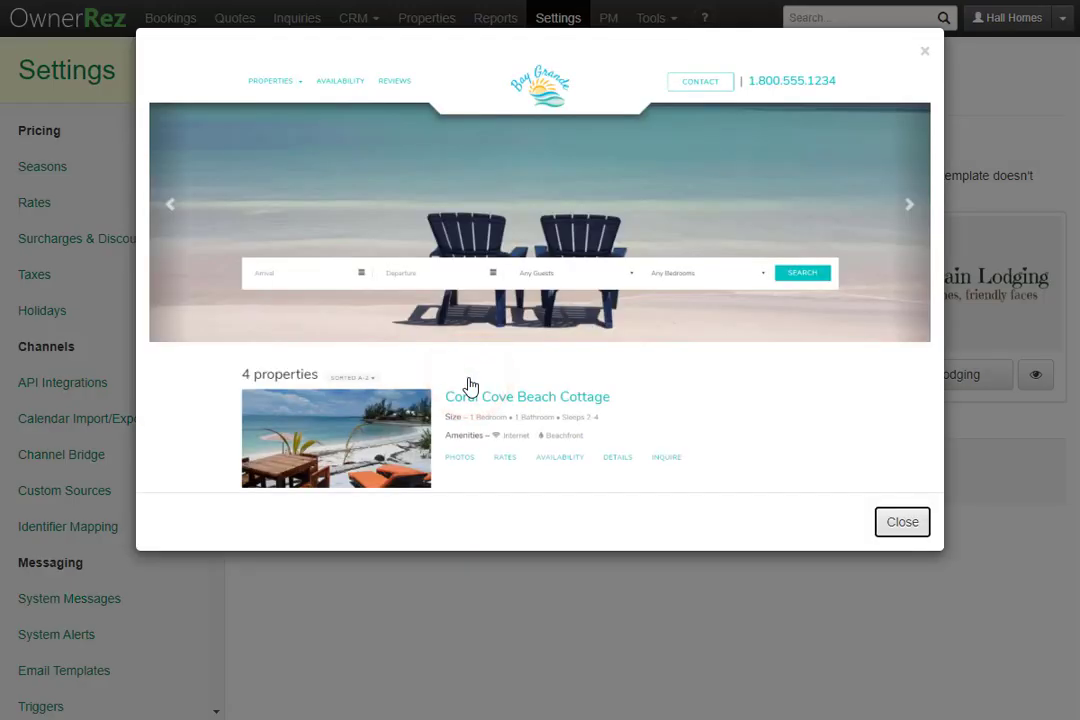
{"action": "left_click", "coordinate": [890, 526]}
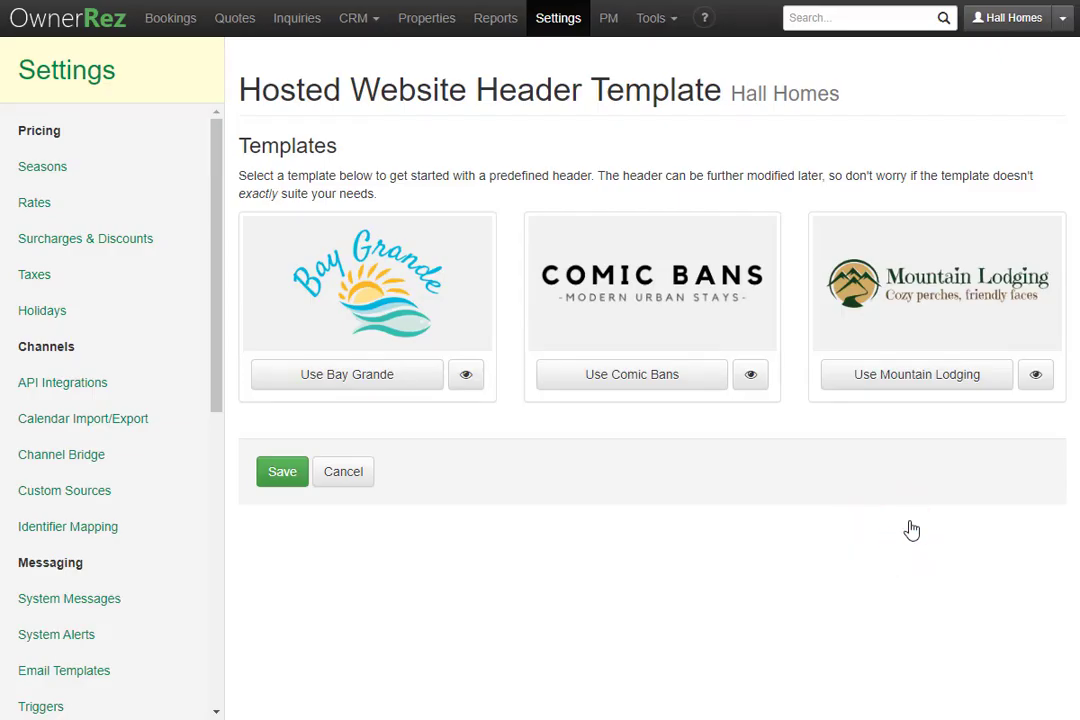
{"action": "left_click", "coordinate": [918, 389]}
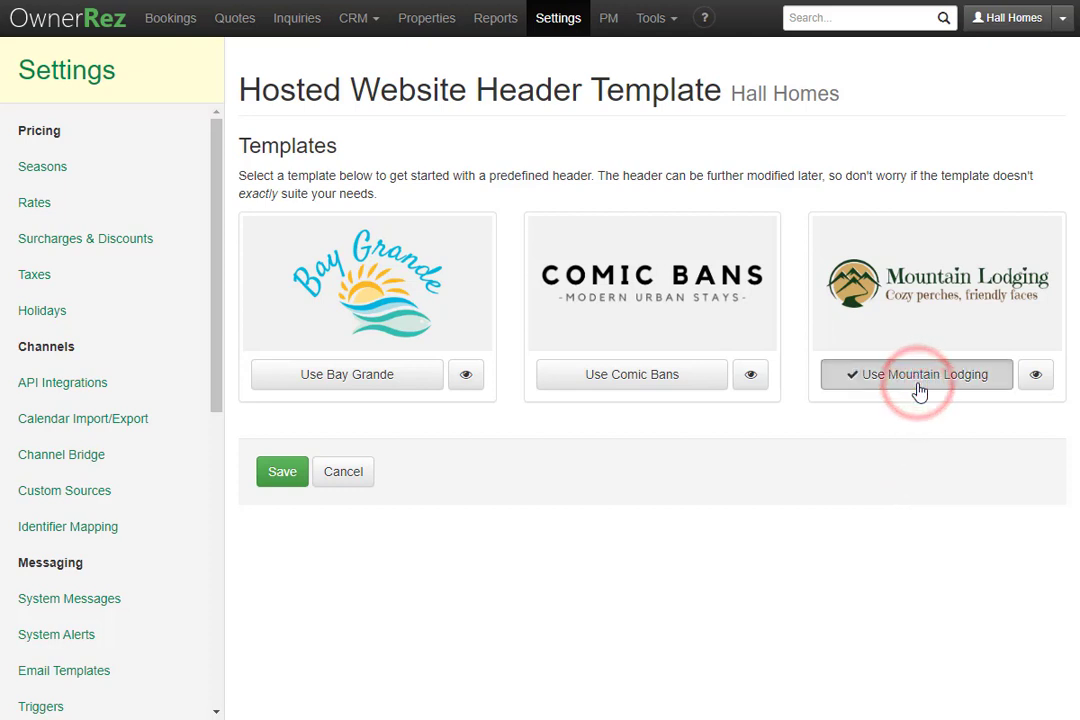
{"action": "left_click", "coordinate": [284, 473]}
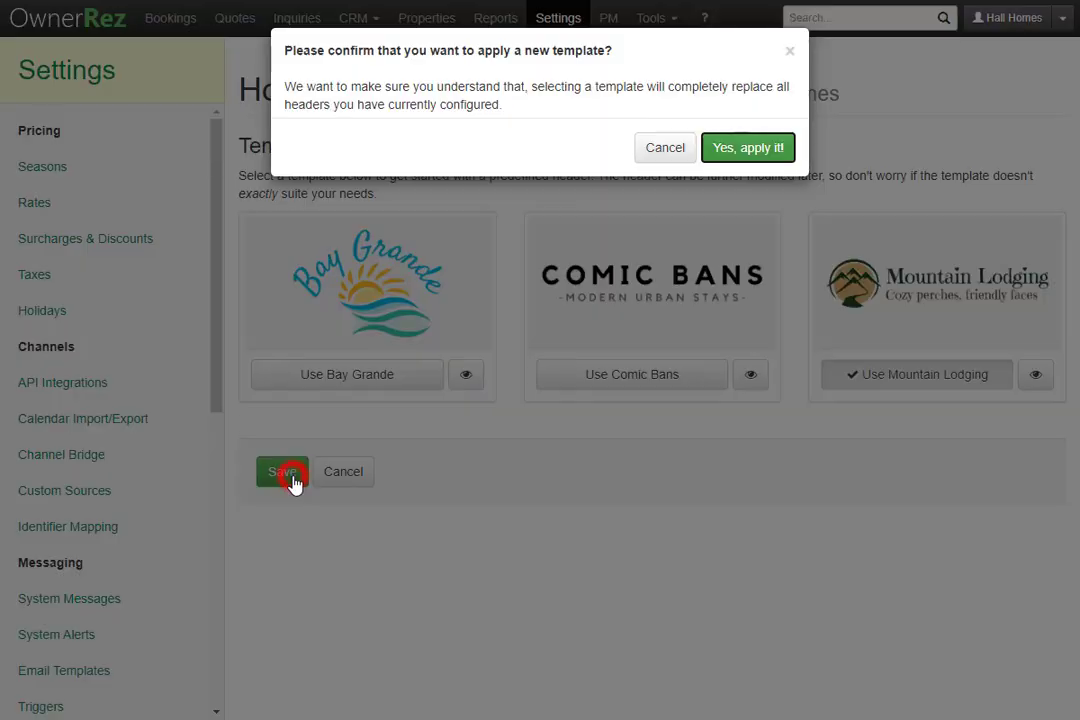
{"action": "left_click", "coordinate": [748, 148]}
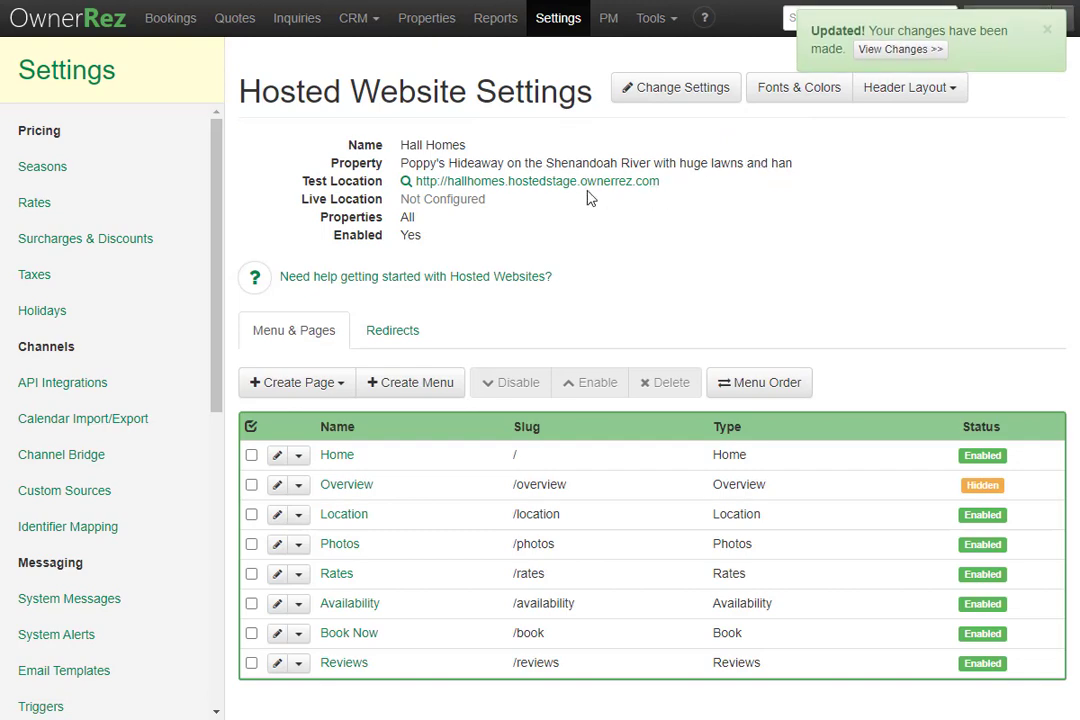
Check the test site, apply and save the Comic Bans header template, then recheck the site.
{"action": "left_click", "coordinate": [518, 182]}
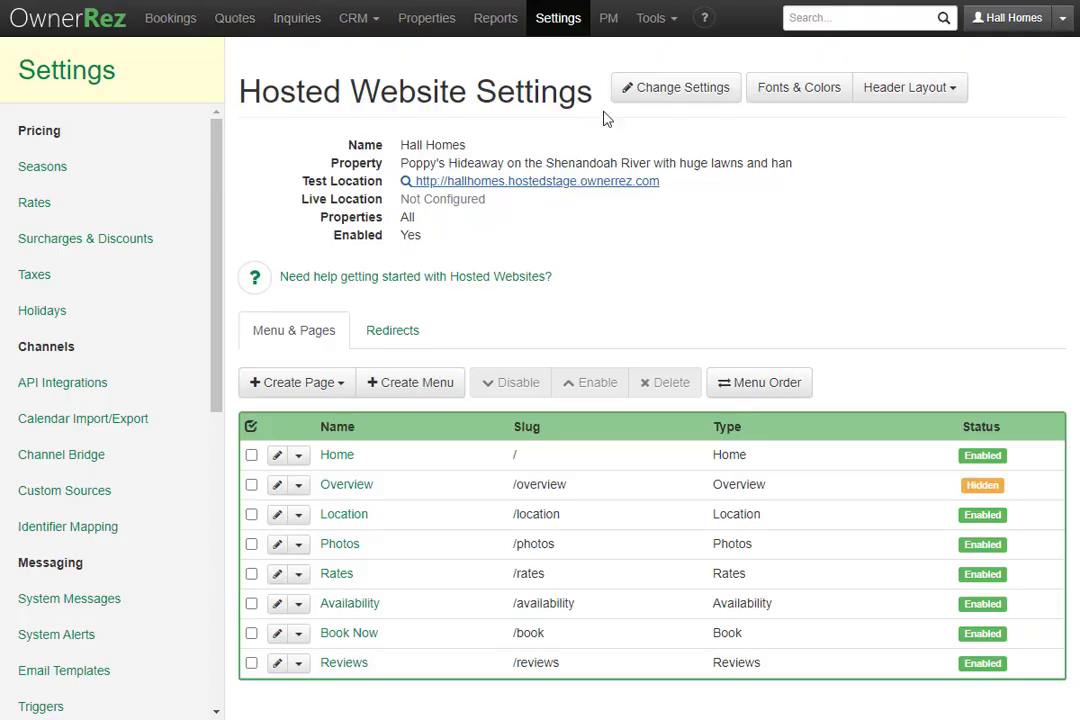
{"action": "left_click", "coordinate": [955, 92]}
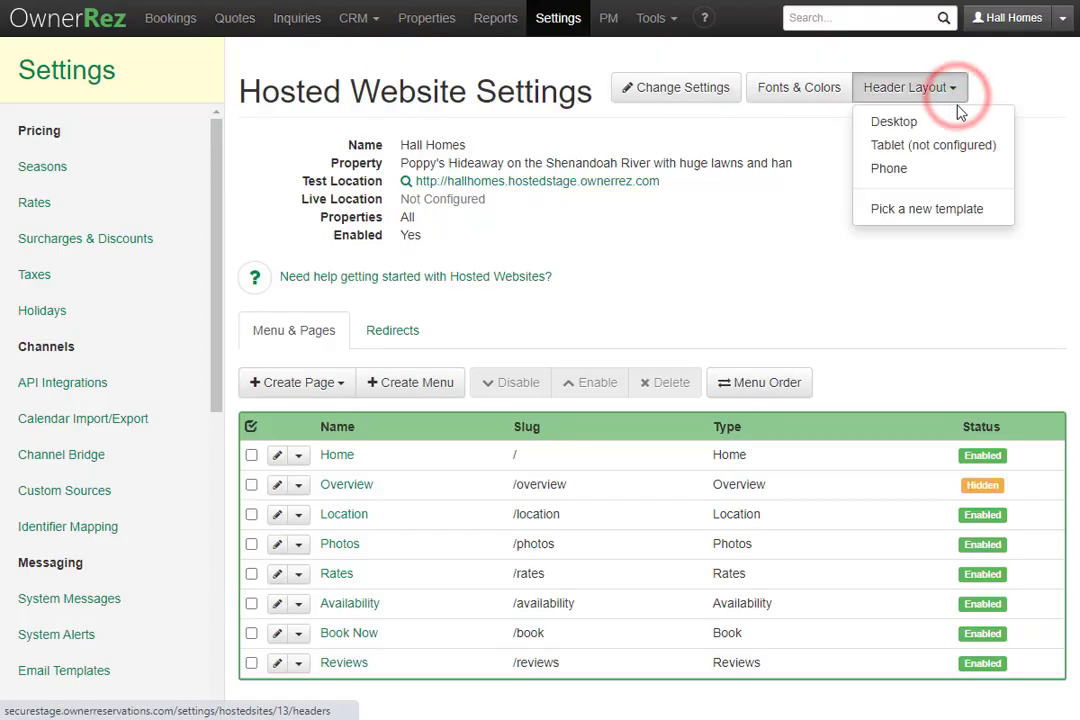
{"action": "left_click", "coordinate": [946, 208]}
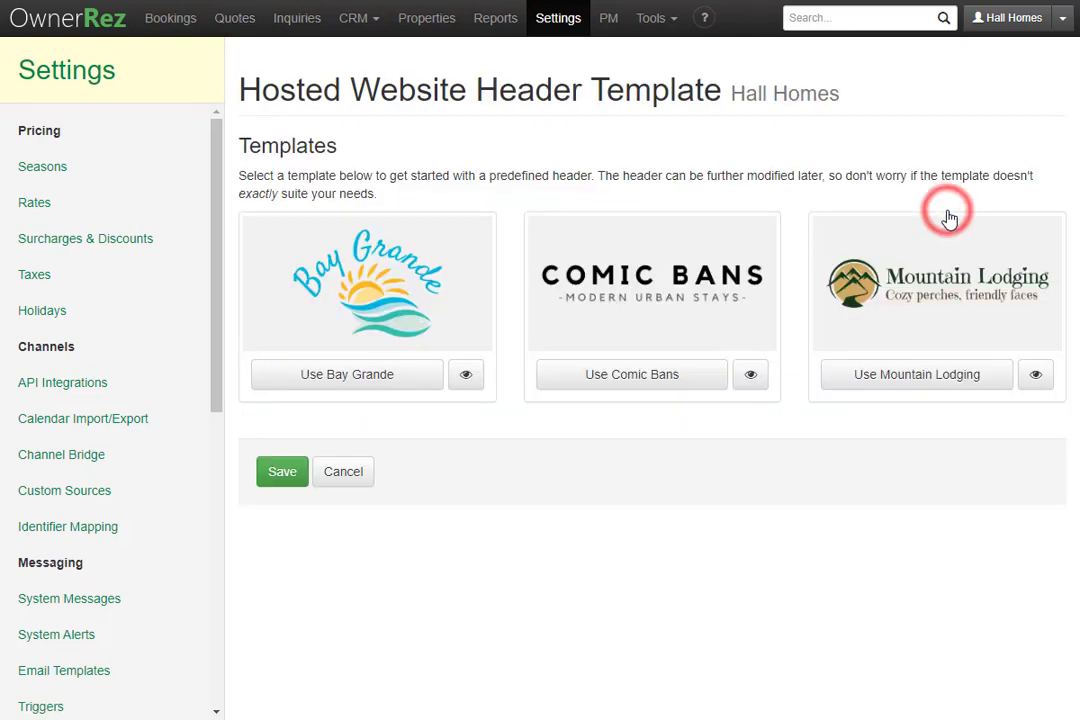
{"action": "left_click", "coordinate": [697, 382]}
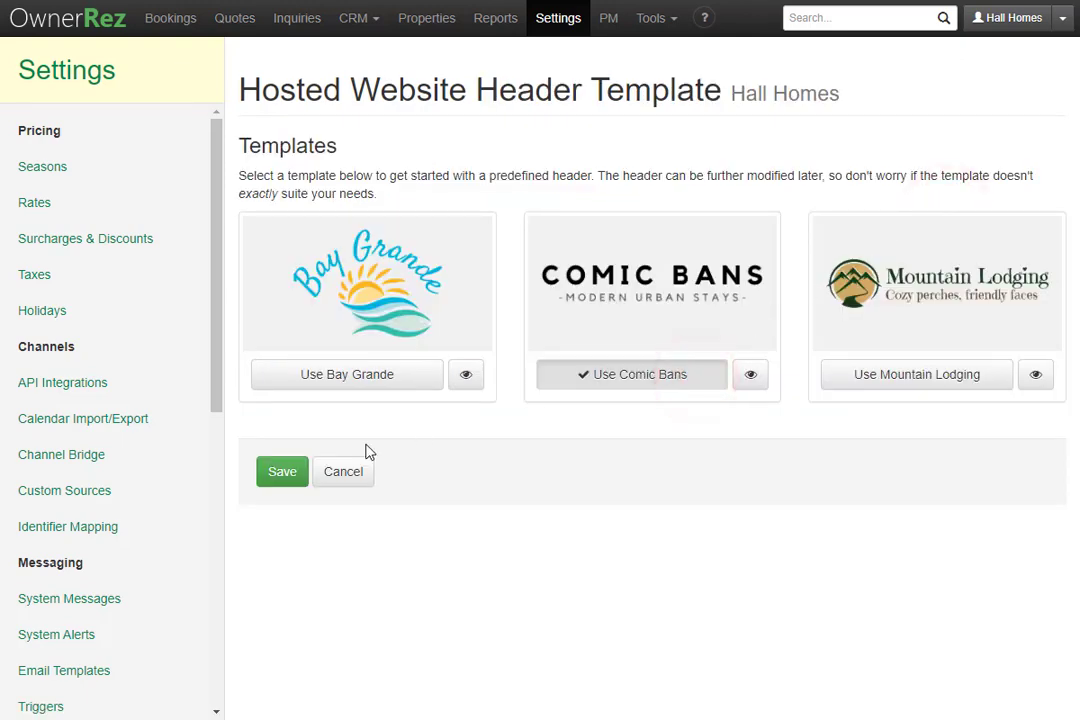
{"action": "left_click", "coordinate": [282, 474]}
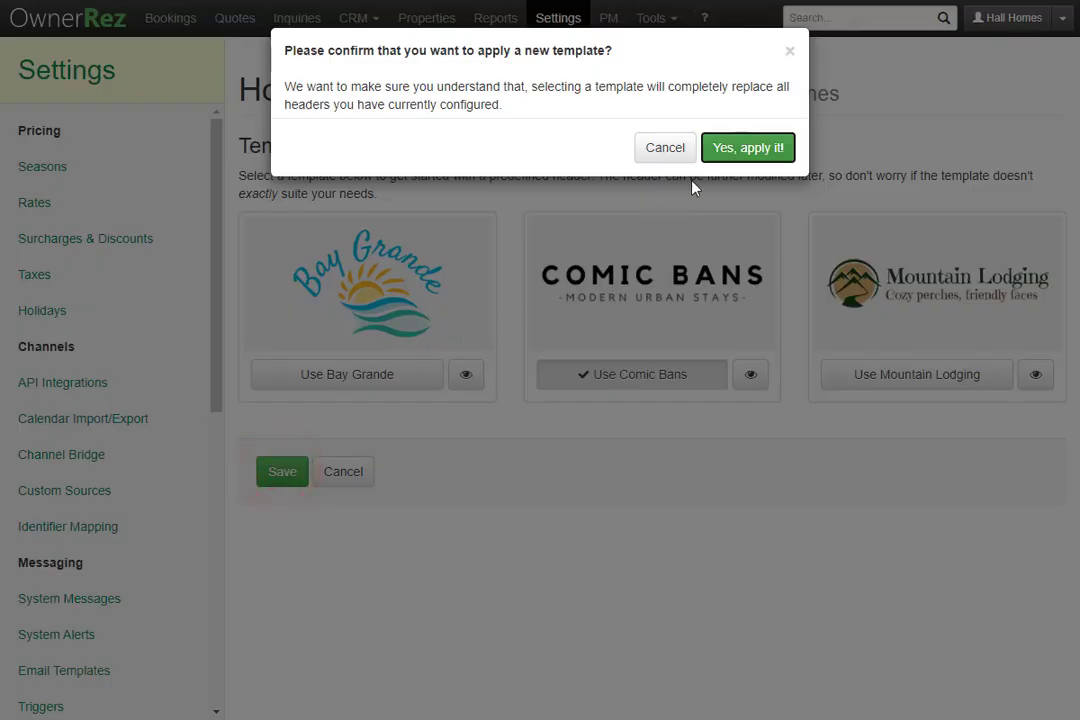
{"action": "left_click", "coordinate": [749, 149]}
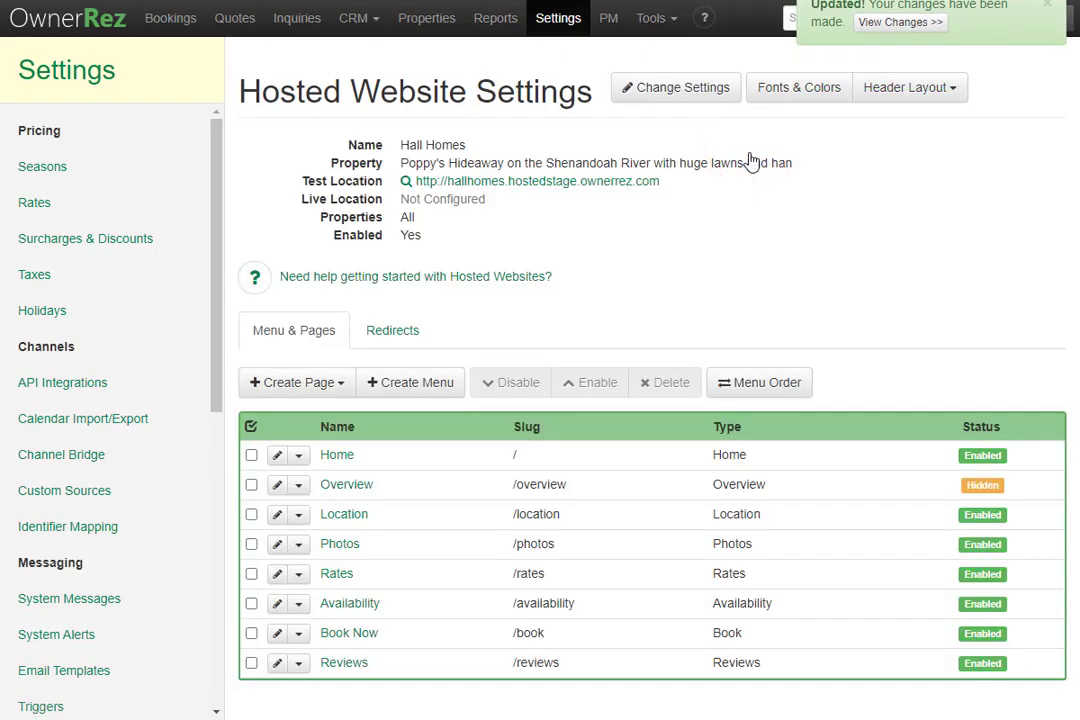
{"action": "left_click", "coordinate": [511, 181]}
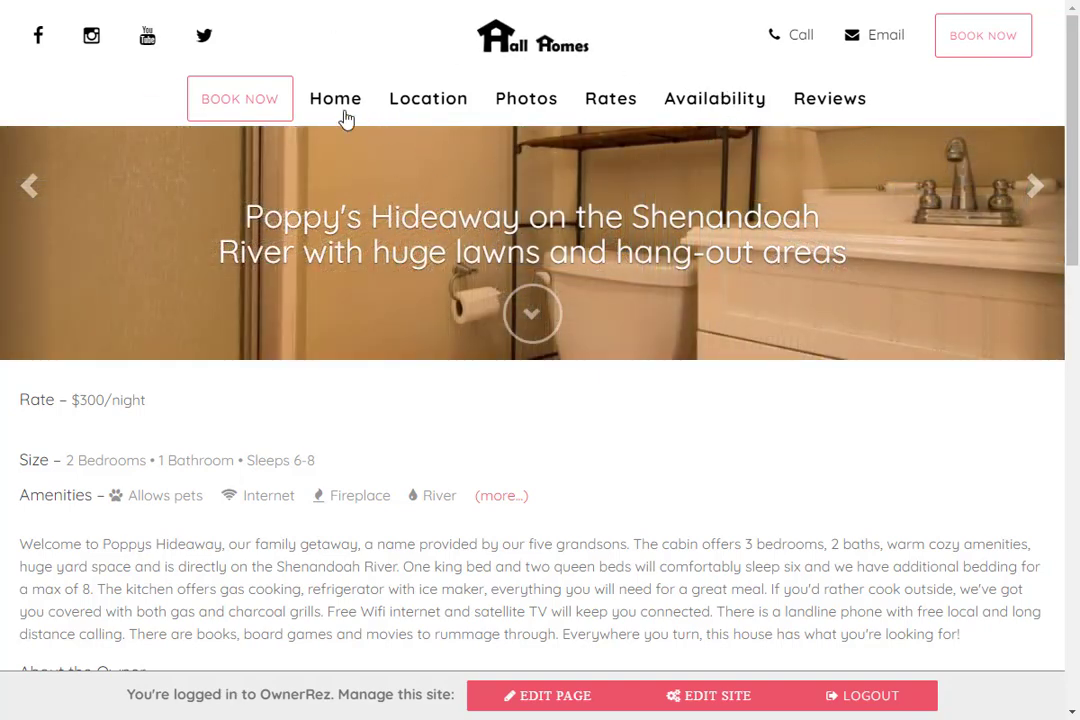
{"action": "key", "text": "ctrl+w"}
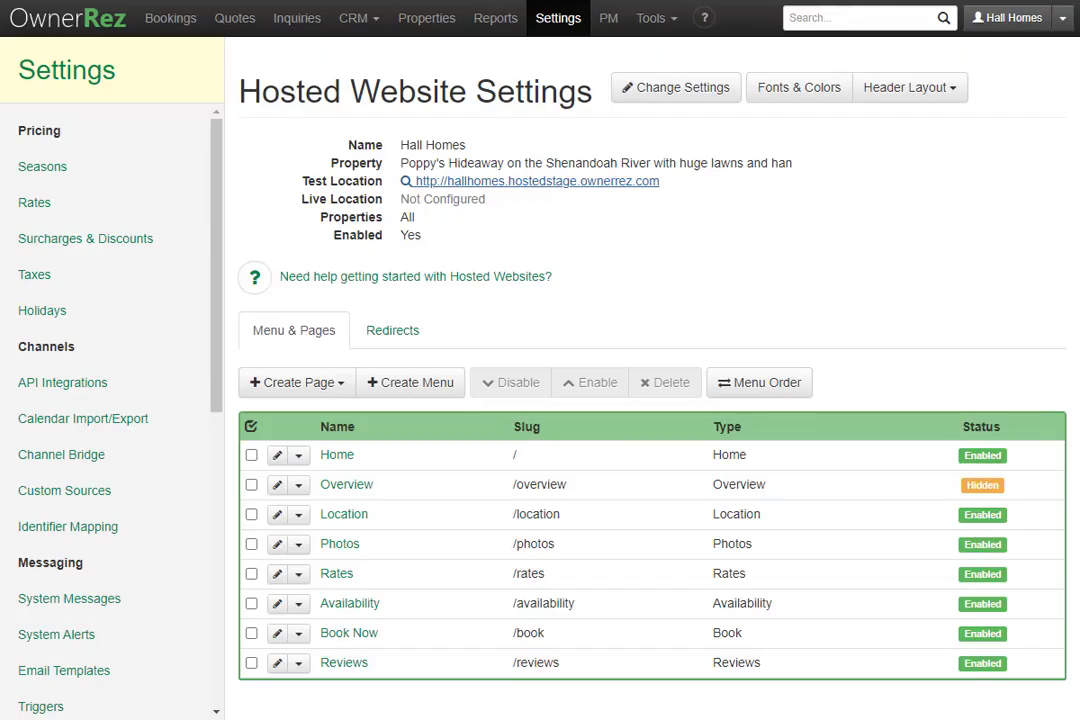
Open the desktop header editor and inspect the centre Logo section without changing it.
{"action": "left_click", "coordinate": [916, 90]}
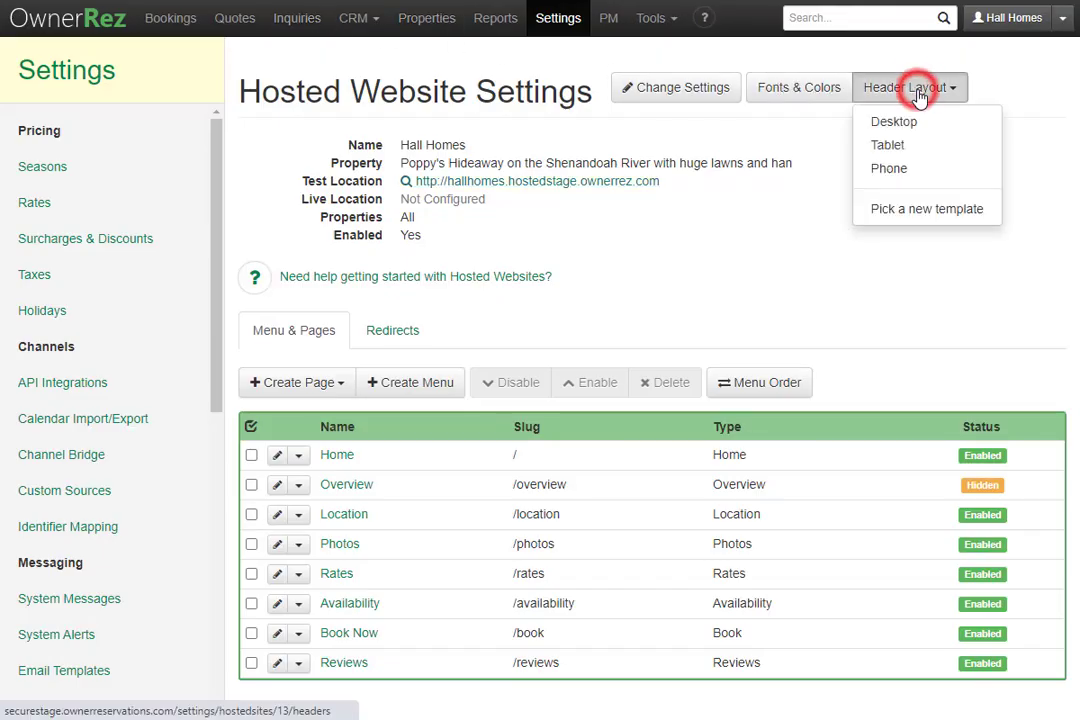
{"action": "left_click", "coordinate": [928, 122]}
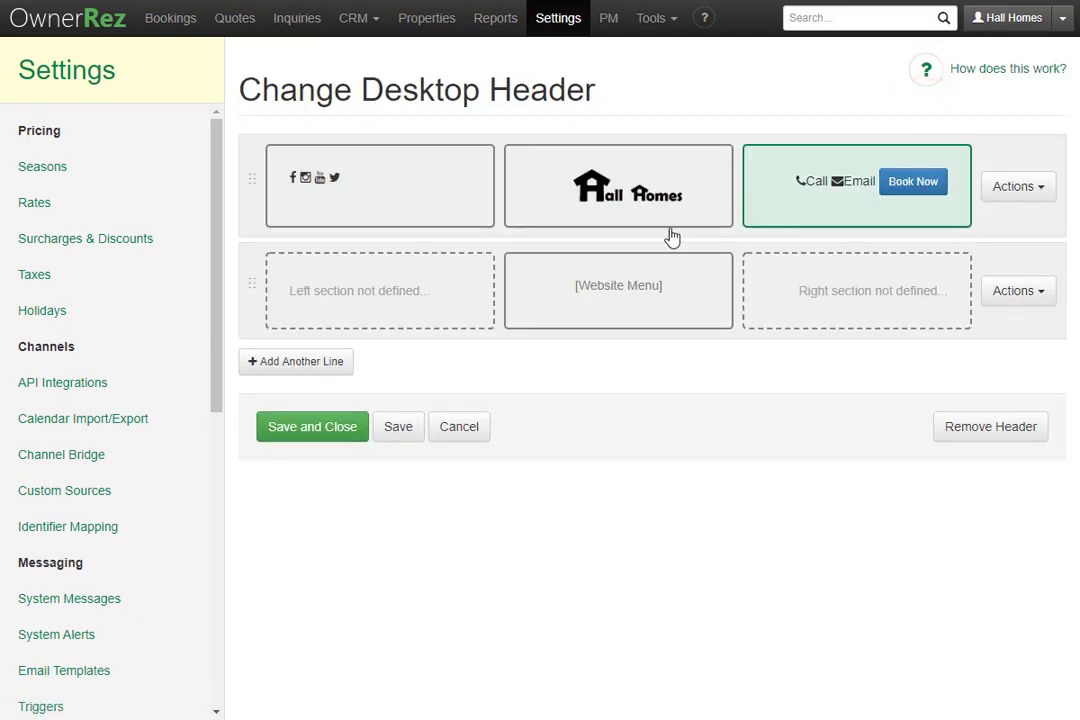
{"action": "left_click", "coordinate": [599, 233]}
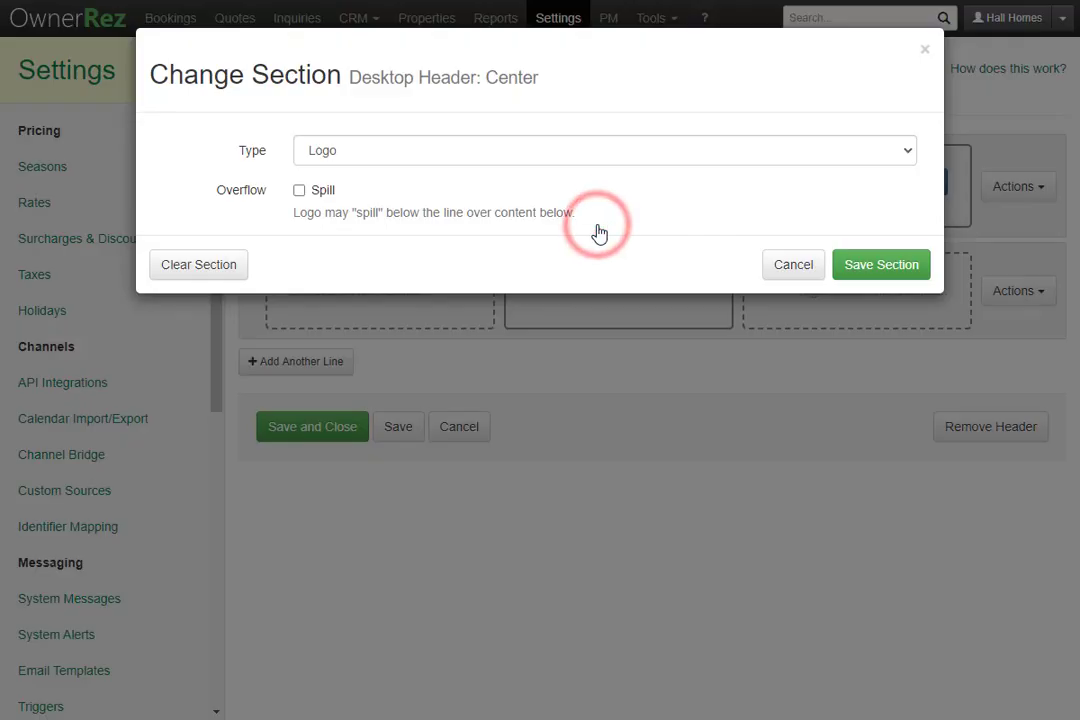
{"action": "left_click", "coordinate": [514, 152]}
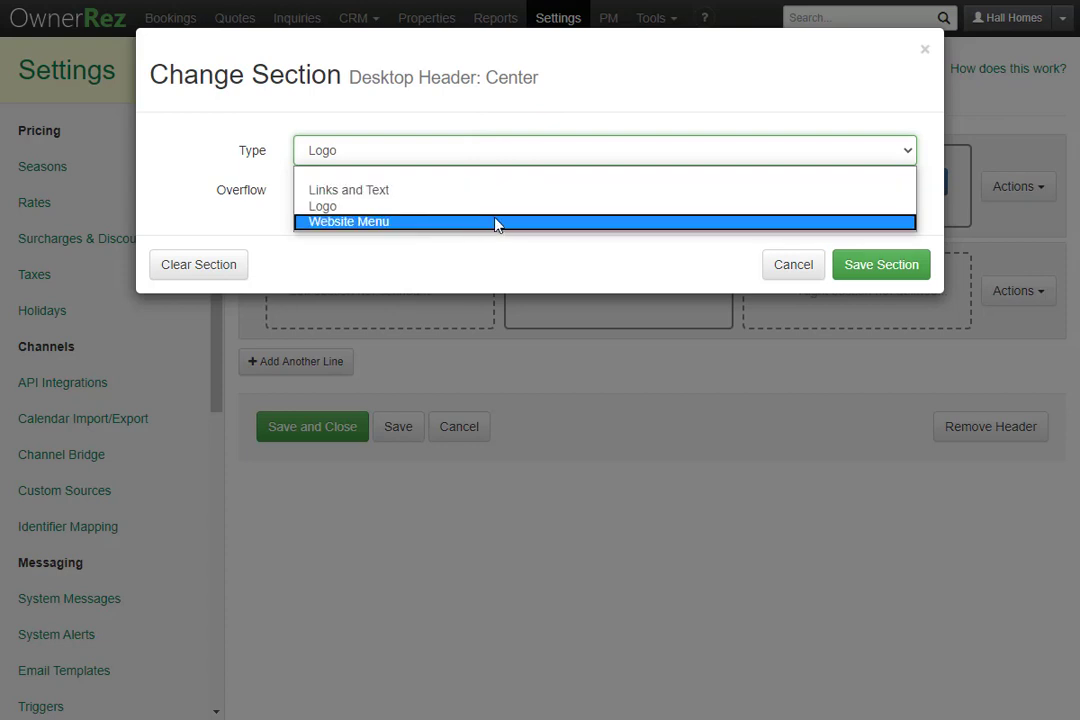
{"action": "left_click", "coordinate": [777, 264]}
{"action": "left_click", "coordinate": [778, 264]}
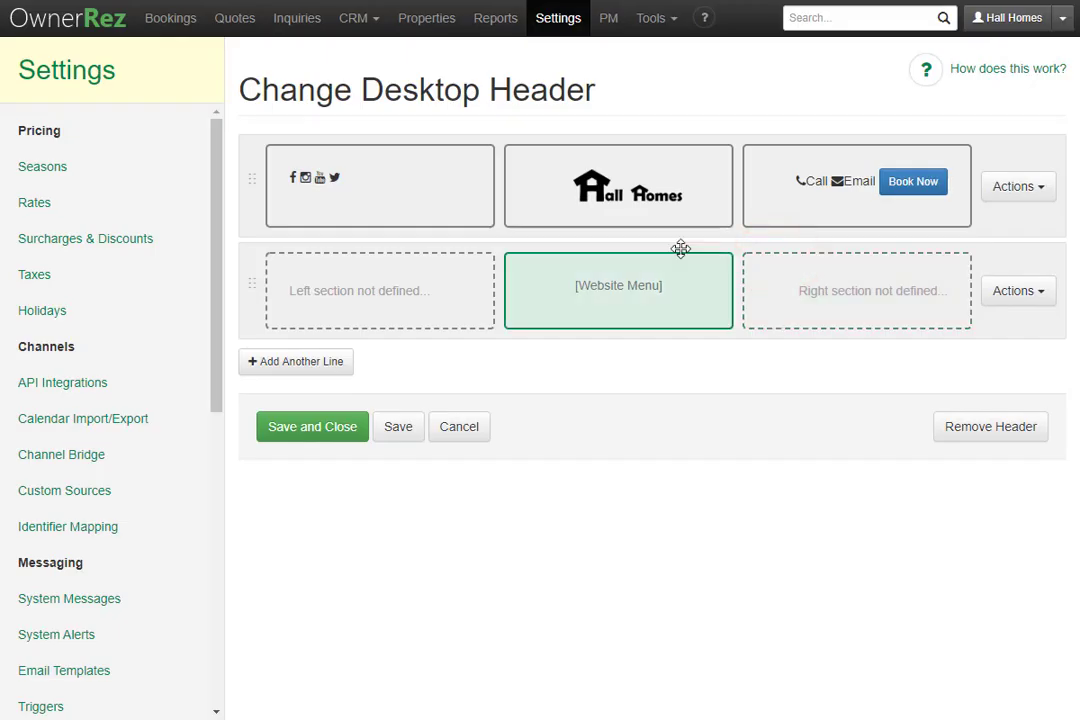
Delete the YouTube link from the left social section and save the section.
{"action": "left_click", "coordinate": [401, 221]}
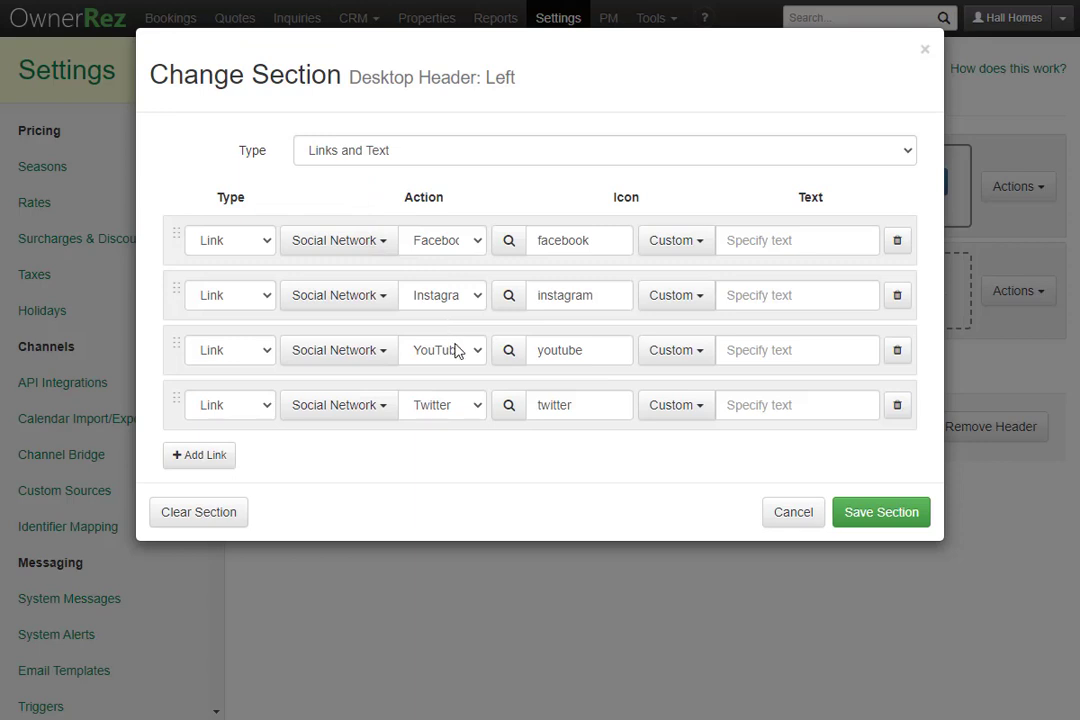
{"action": "left_click", "coordinate": [897, 352]}
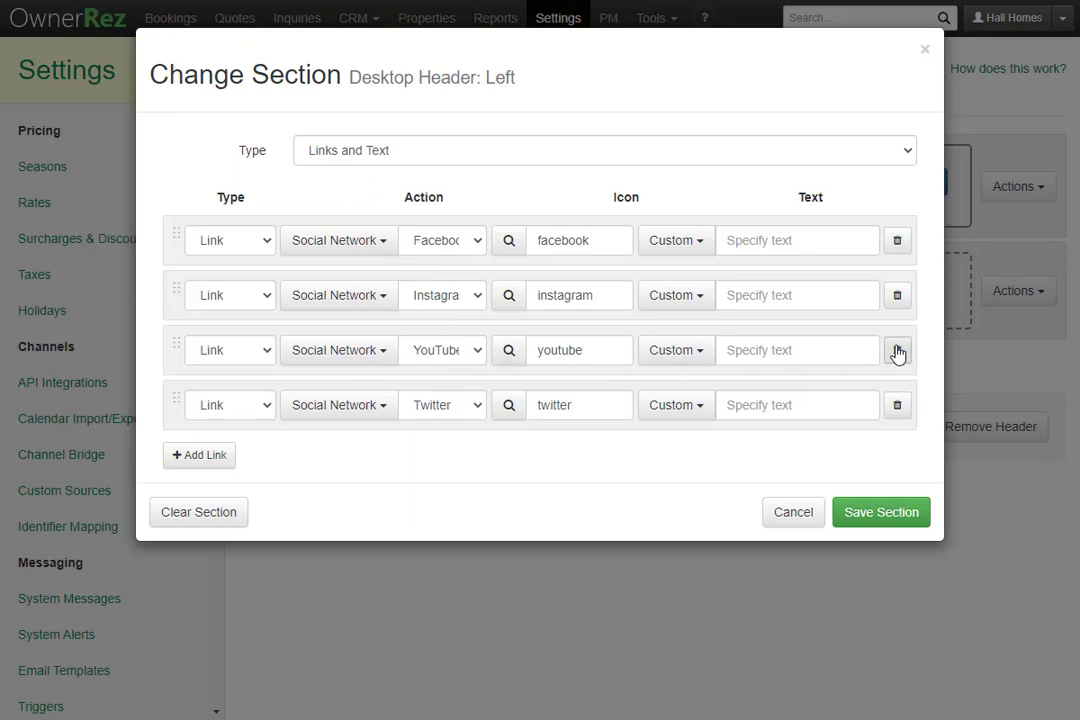
{"action": "left_click", "coordinate": [897, 352]}
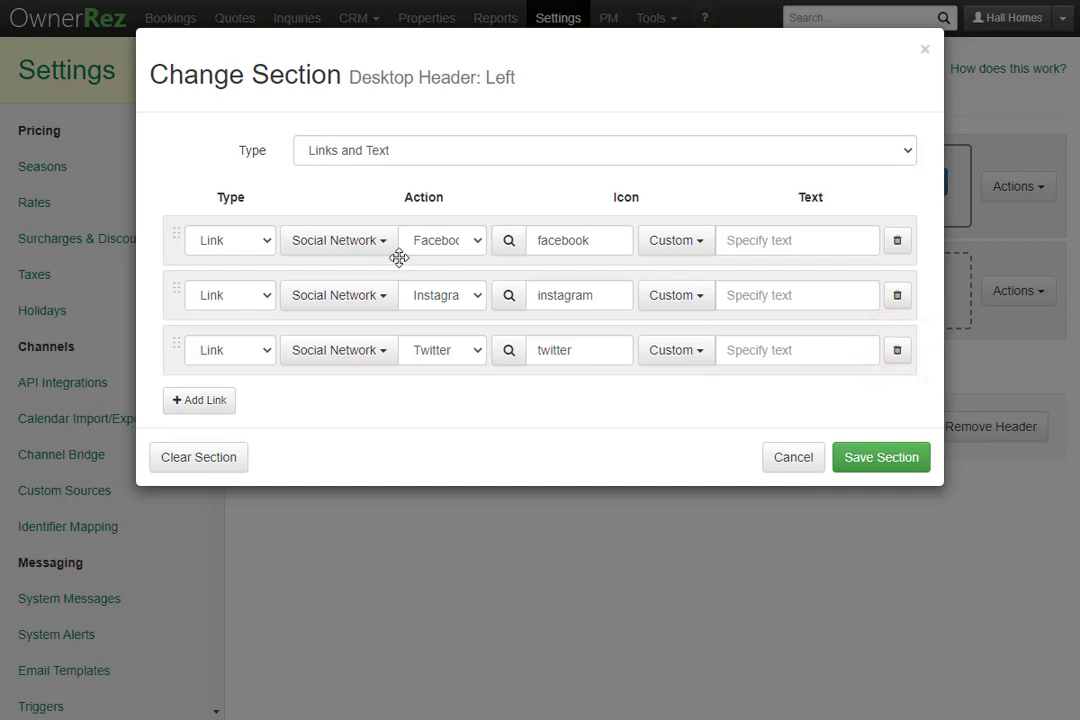
{"action": "left_click", "coordinate": [912, 460]}
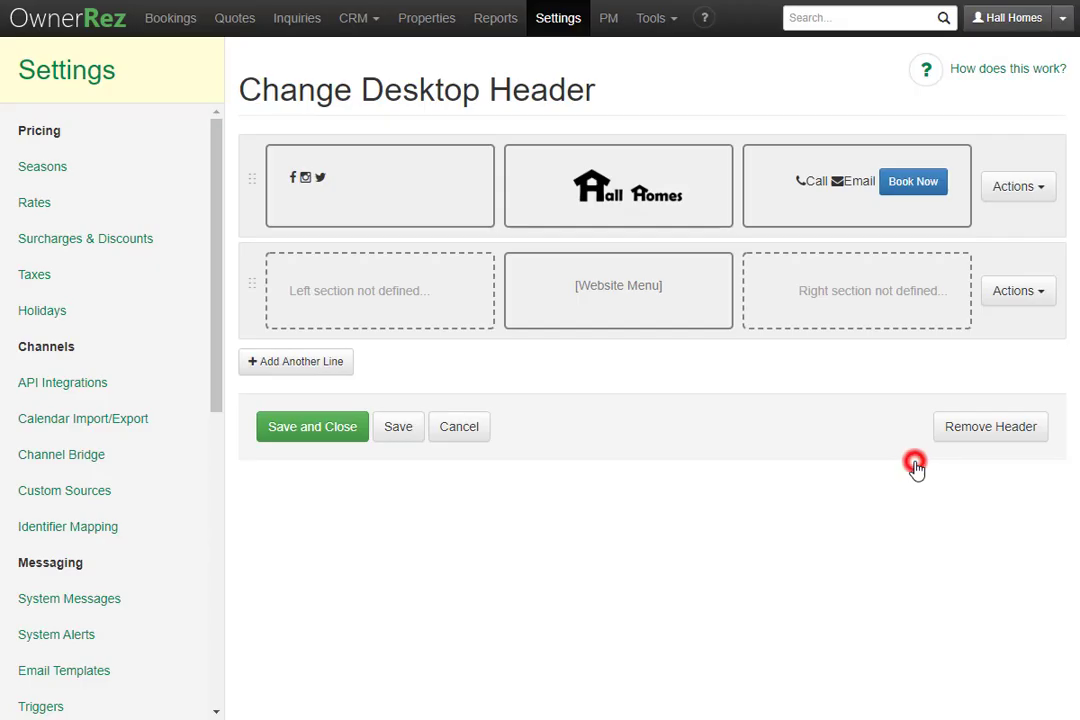
Save the desktop header, then review the social network links in the account profile.
{"action": "left_click", "coordinate": [407, 427]}
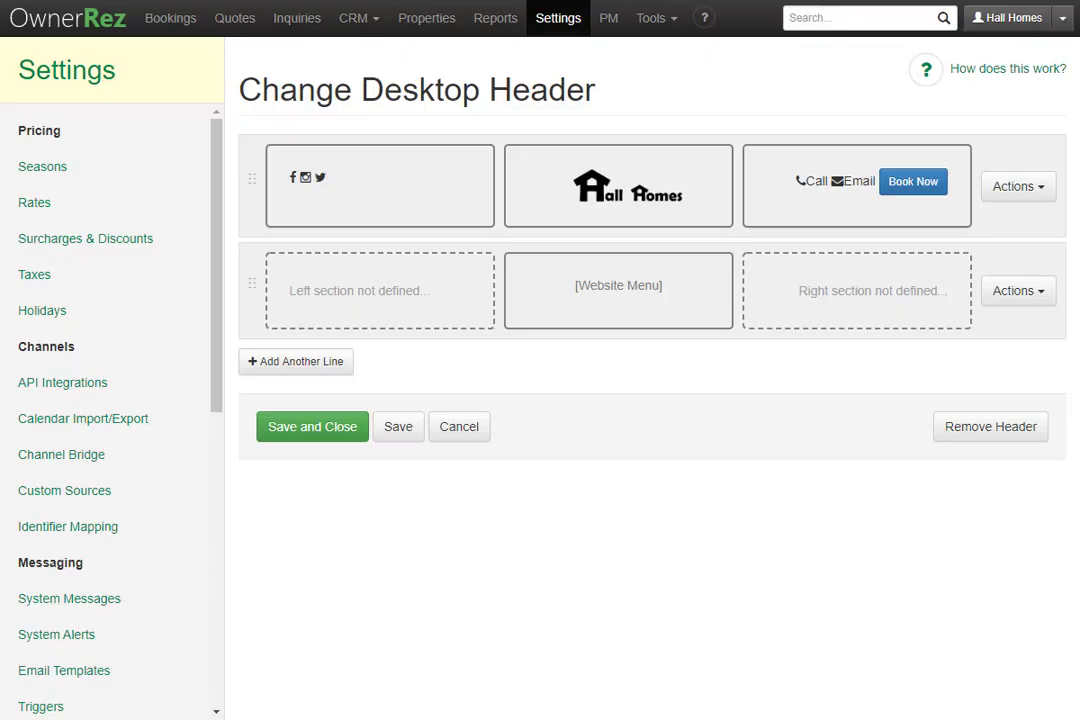
{"action": "left_click", "coordinate": [1003, 31]}
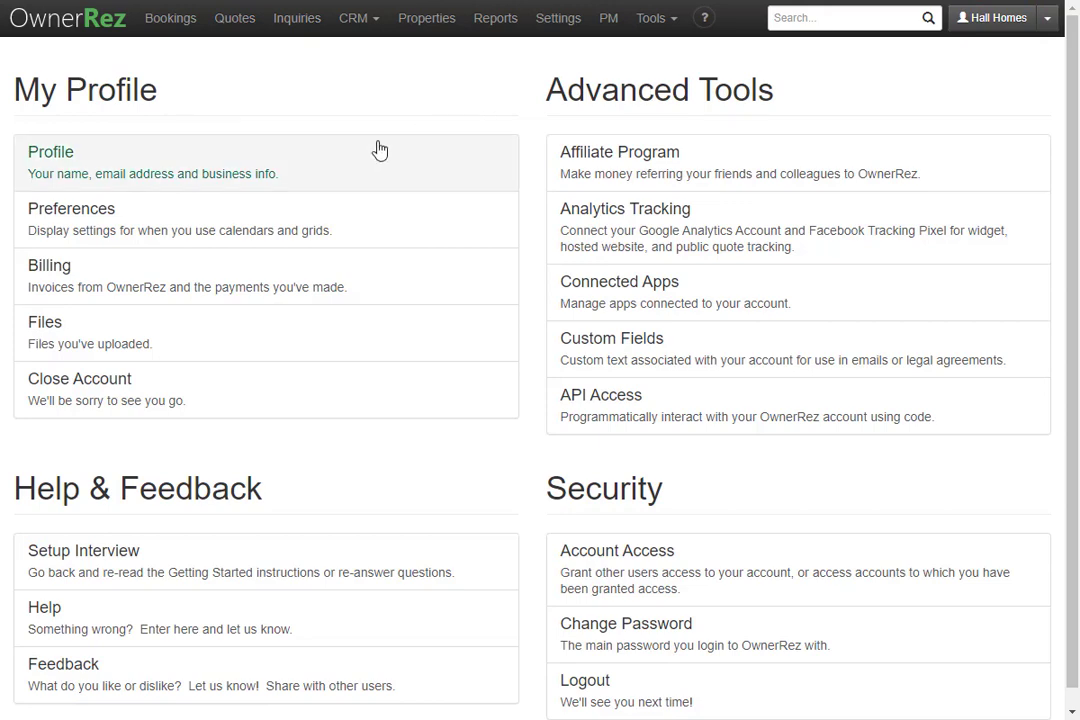
{"action": "left_click", "coordinate": [343, 152]}
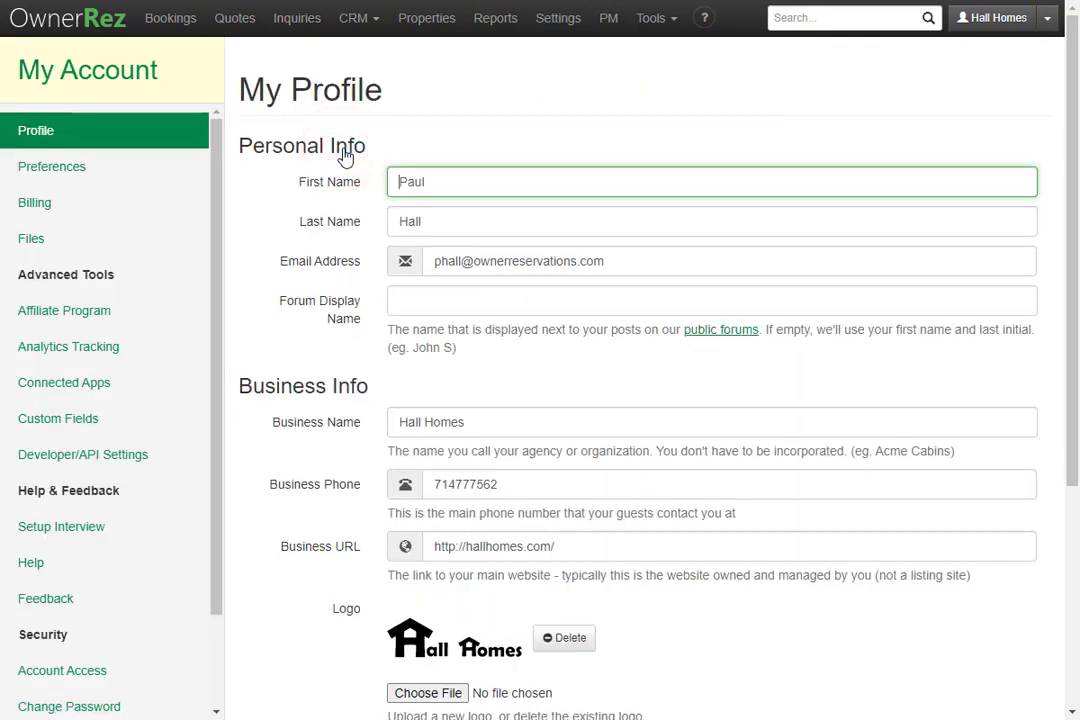
{"action": "scroll", "coordinate": [355, 390], "scroll_direction": "down", "scroll_amount": 3}
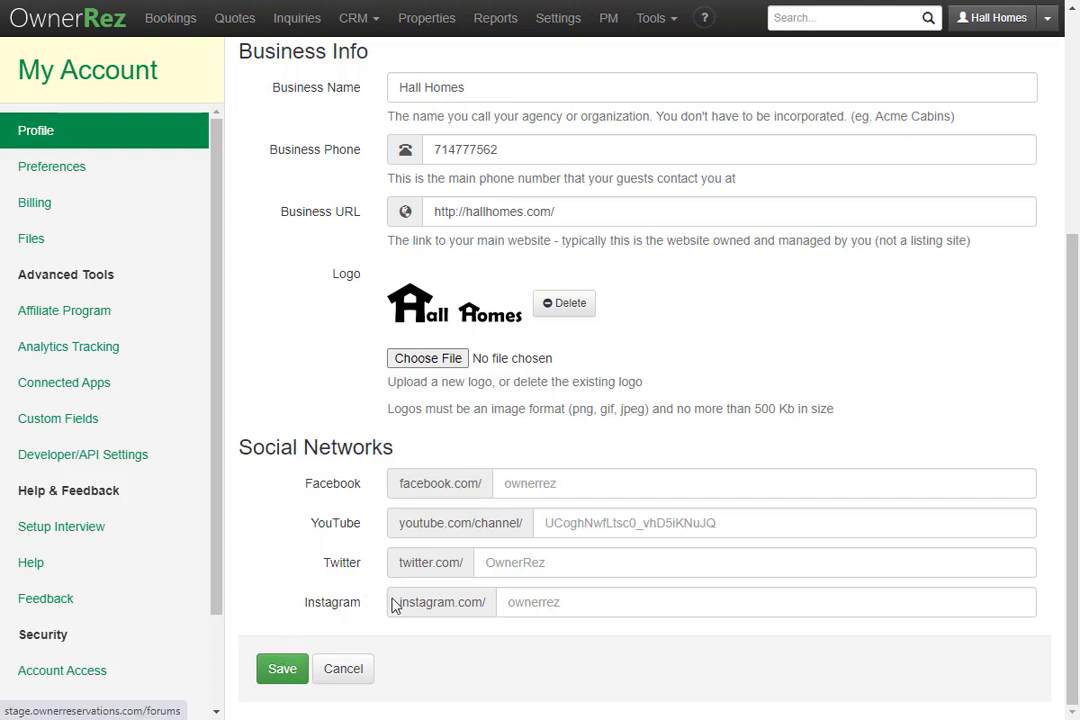
Go to the account settings and scroll down to the Hosted Websites card.
{"action": "left_click", "coordinate": [562, 20]}
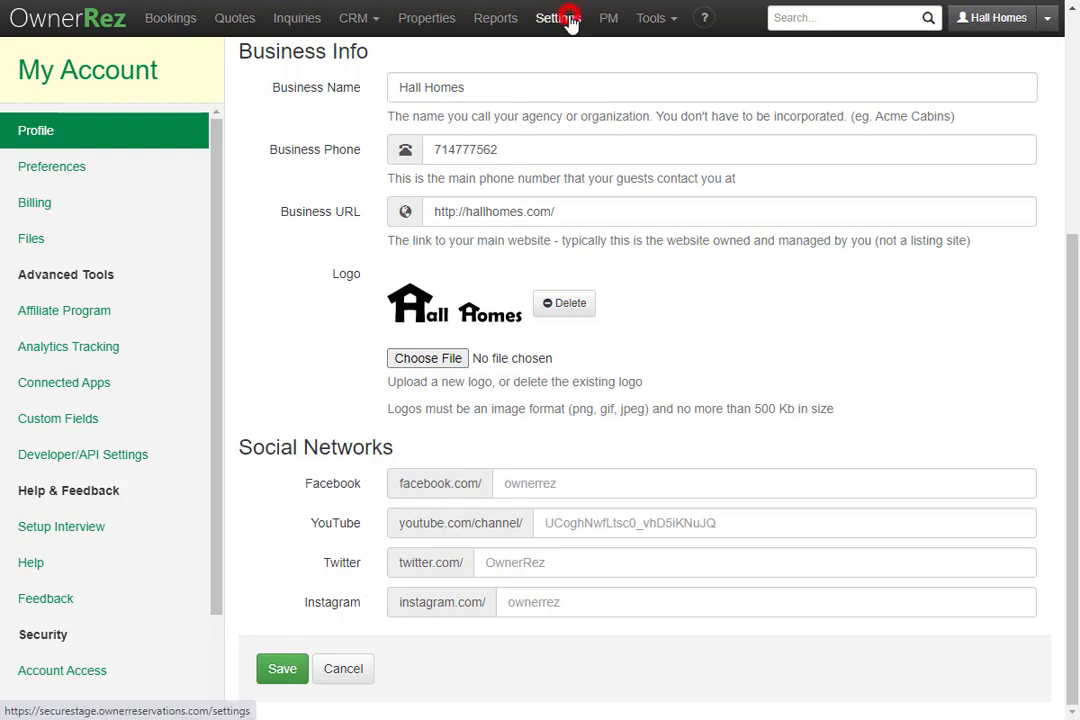
{"action": "scroll", "coordinate": [630, 400], "scroll_direction": "down", "scroll_amount": 2}
{"action": "scroll", "coordinate": [630, 400], "scroll_direction": "down", "scroll_amount": 2}
Open Hall Homes' desktop header and edit the right Call, Email and Book Now section.
{"action": "left_click", "coordinate": [418, 420]}
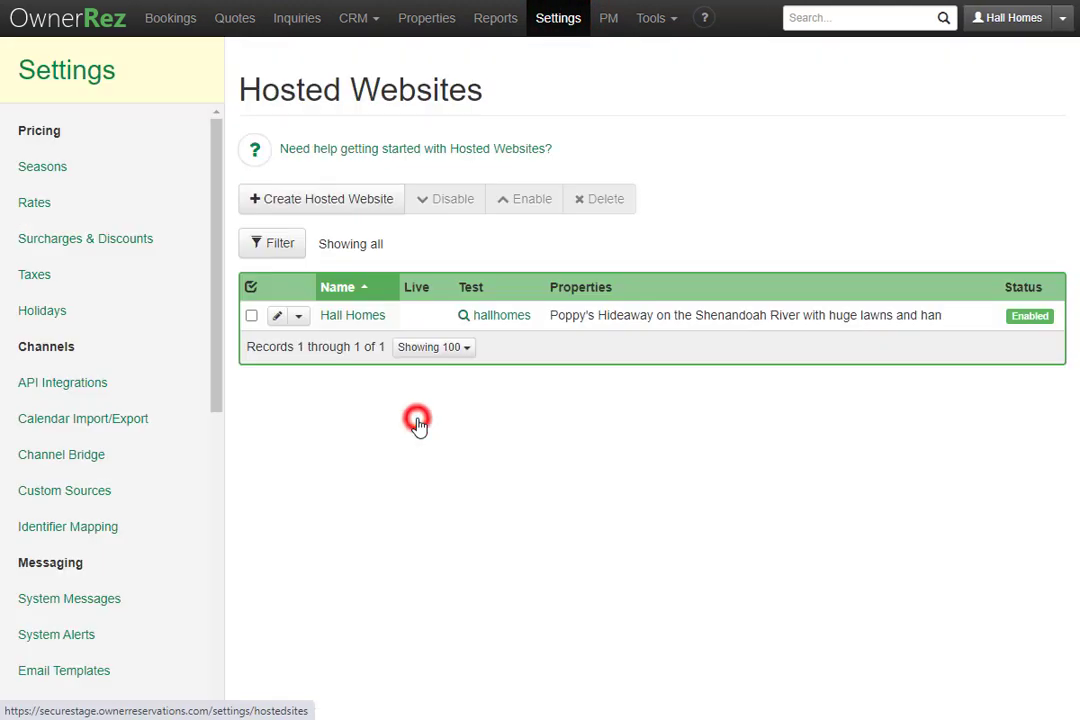
{"action": "left_click", "coordinate": [352, 318]}
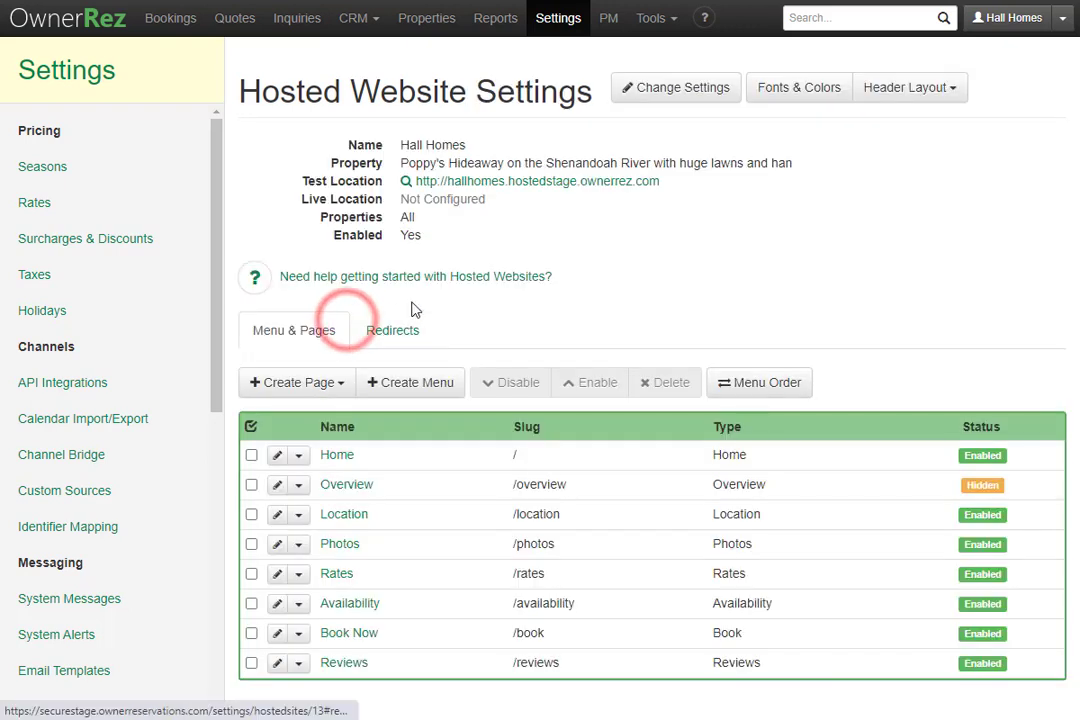
{"action": "left_click", "coordinate": [897, 90]}
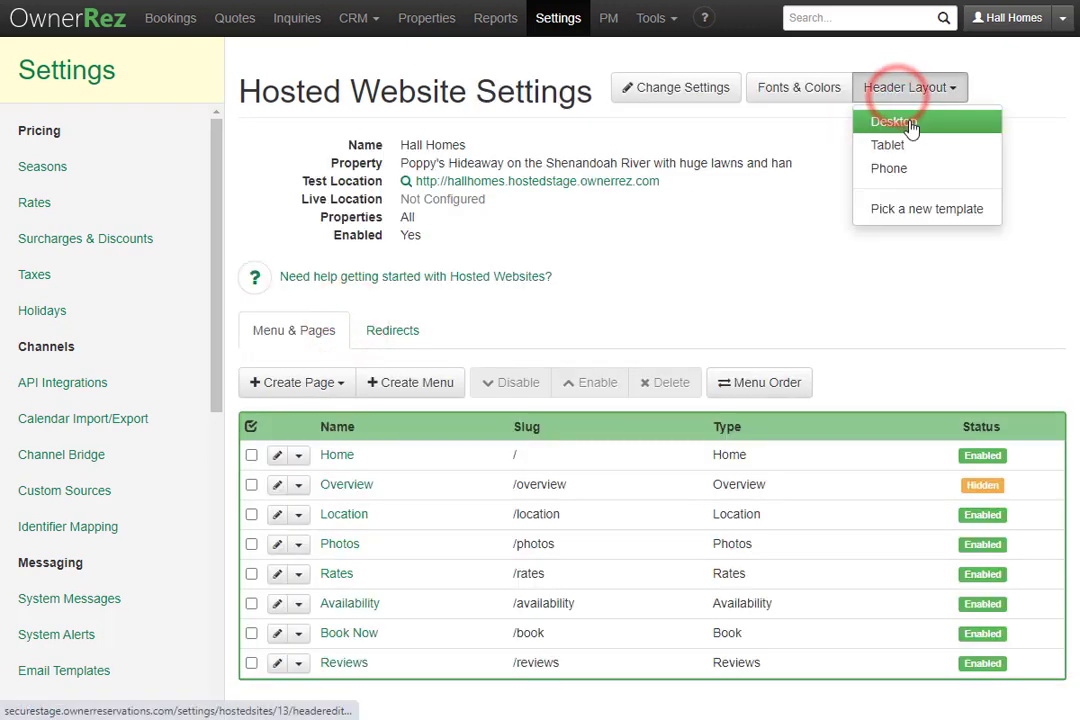
{"action": "left_click", "coordinate": [910, 120]}
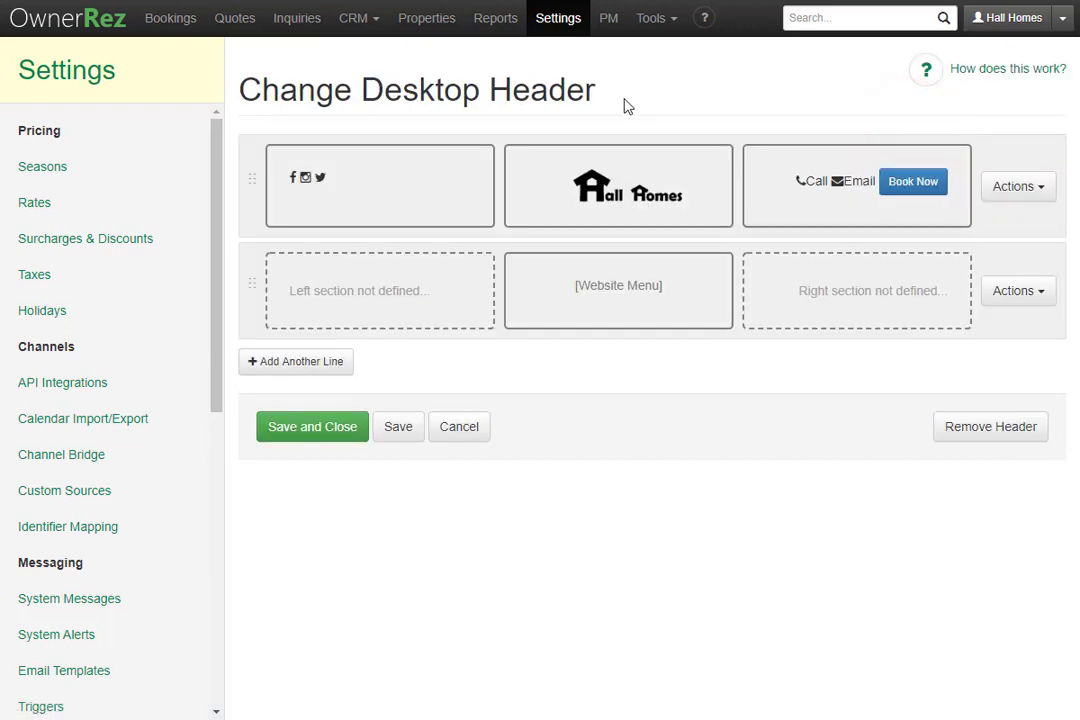
{"action": "left_click", "coordinate": [836, 208]}
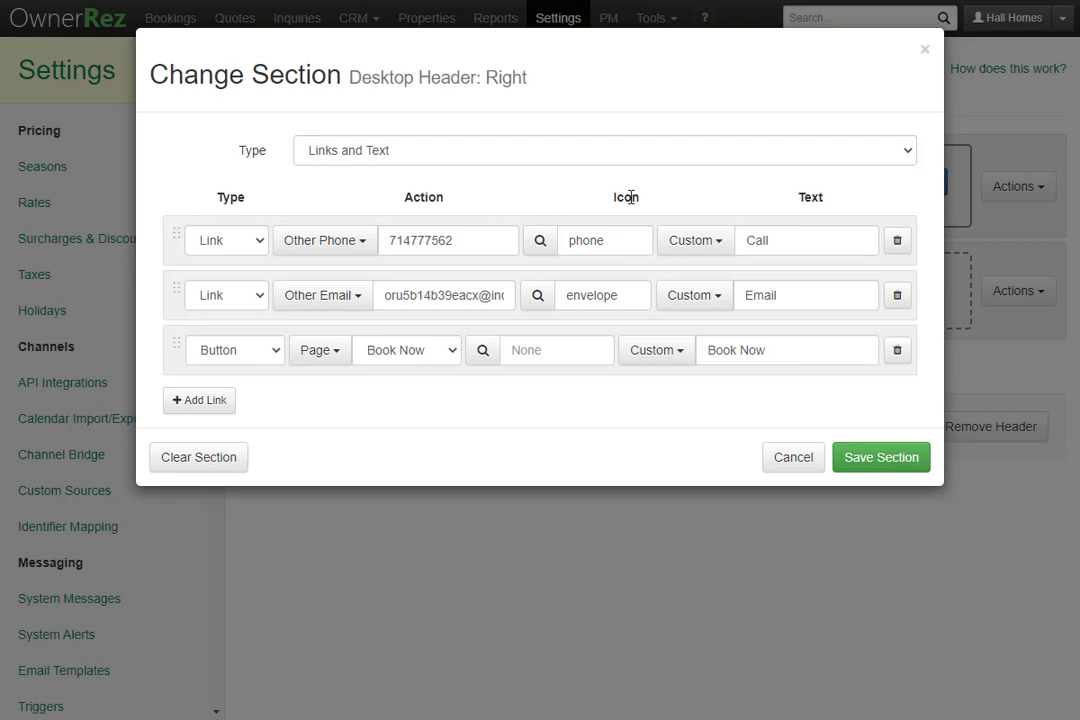
{"action": "mouse_move", "coordinate": [176, 235]}
{"action": "left_mouse_down"}
{"action": "mouse_move", "coordinate": [174, 299]}
{"action": "mouse_move", "coordinate": [174, 231]}
{"action": "left_mouse_up"}
Add a Text Only item reading 'Click Here!' to the right section and save the header.
{"action": "left_click", "coordinate": [205, 400]}
{"action": "left_click", "coordinate": [240, 412]}
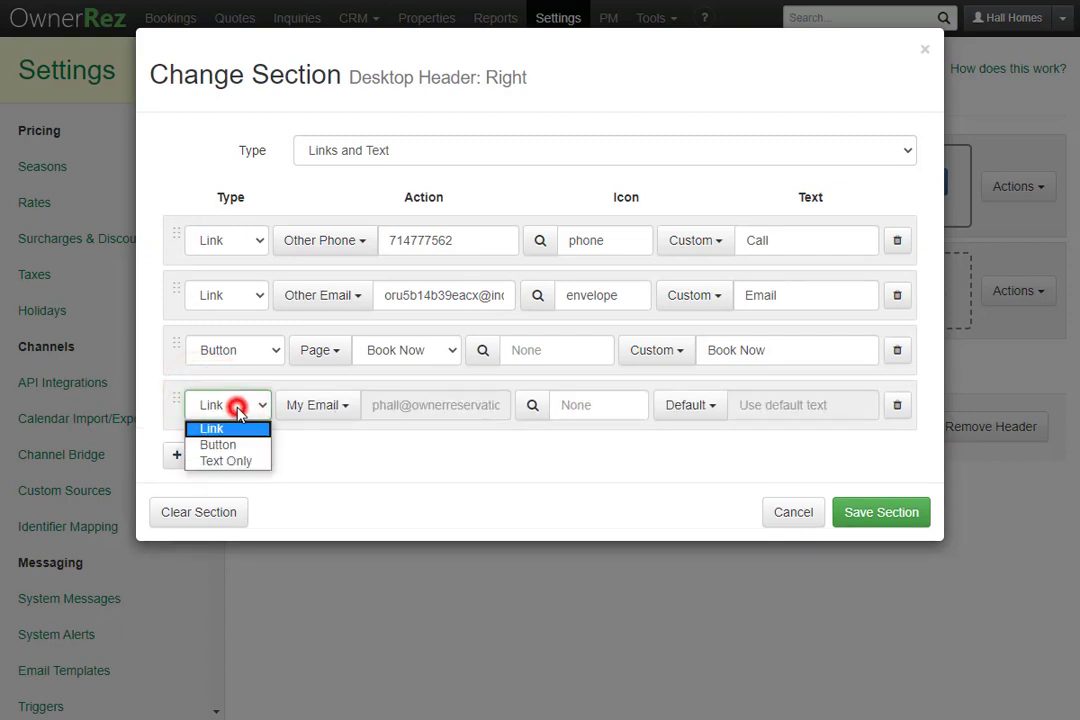
{"action": "left_click", "coordinate": [248, 461]}
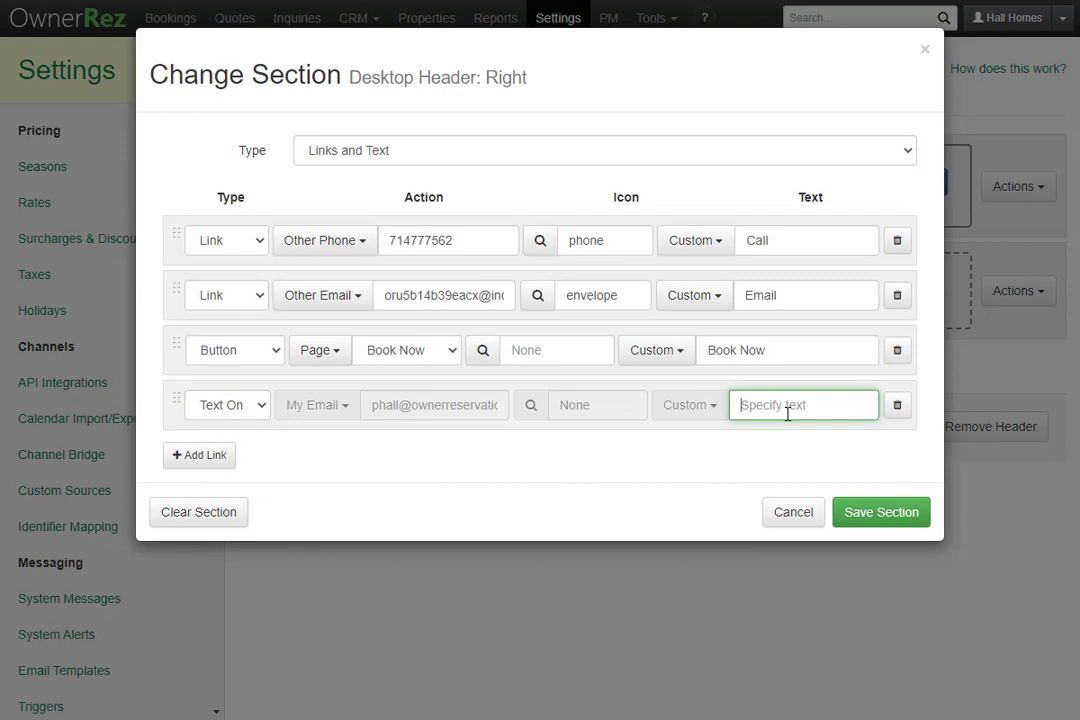
{"action": "type", "text": "Click Here!"}
{"action": "left_click", "coordinate": [885, 527]}
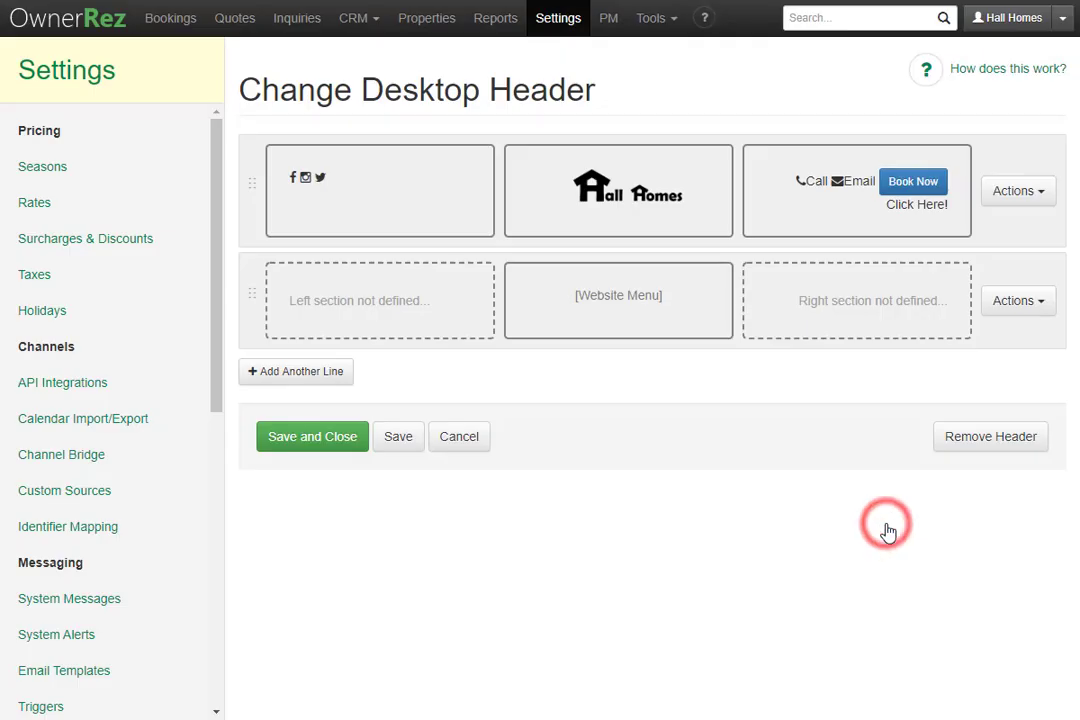
{"action": "left_click", "coordinate": [401, 445]}
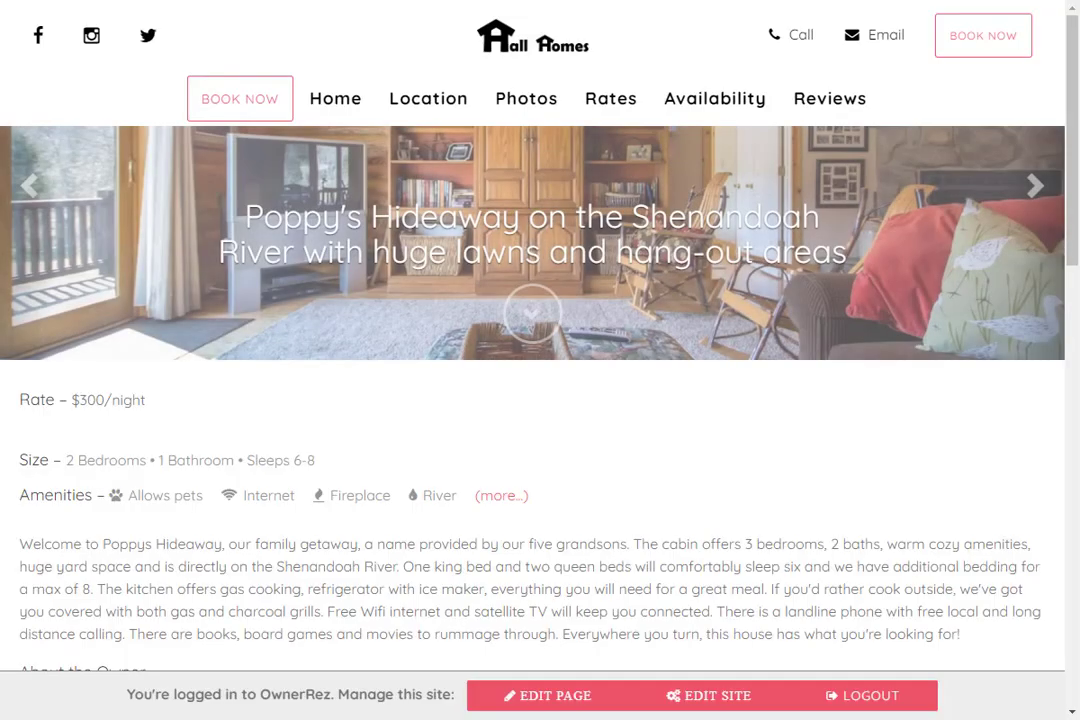
Refresh the preview, move 'Click Here!' above Book Now in the right section, and save.
{"action": "key", "text": "F5"}
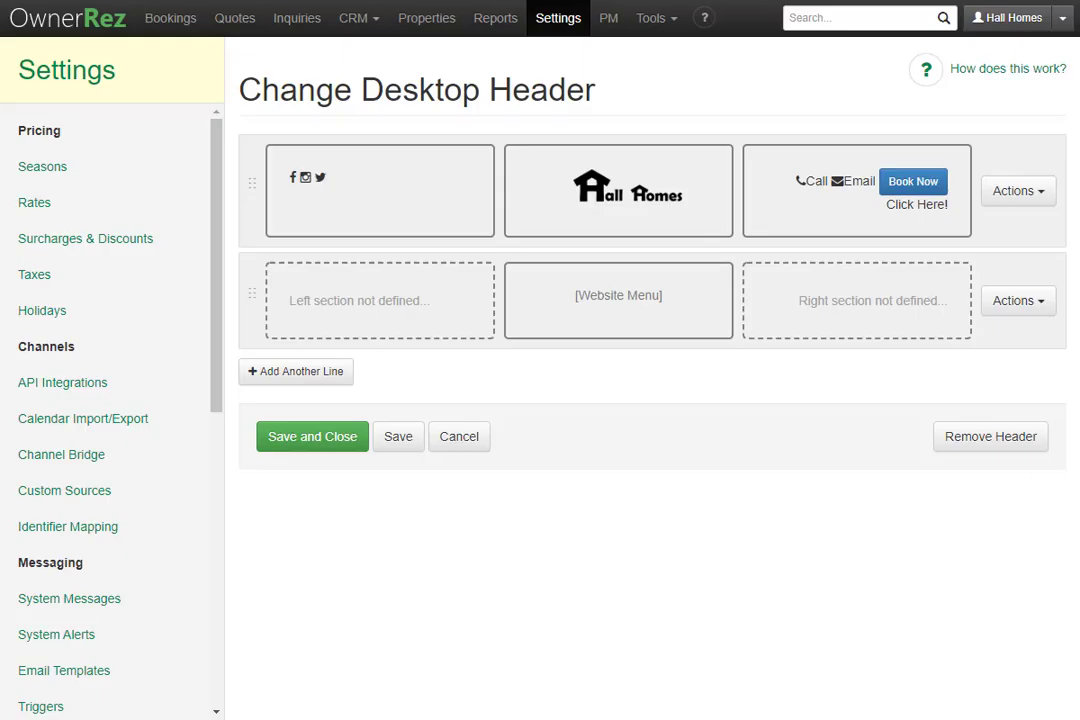
{"action": "left_click", "coordinate": [819, 190]}
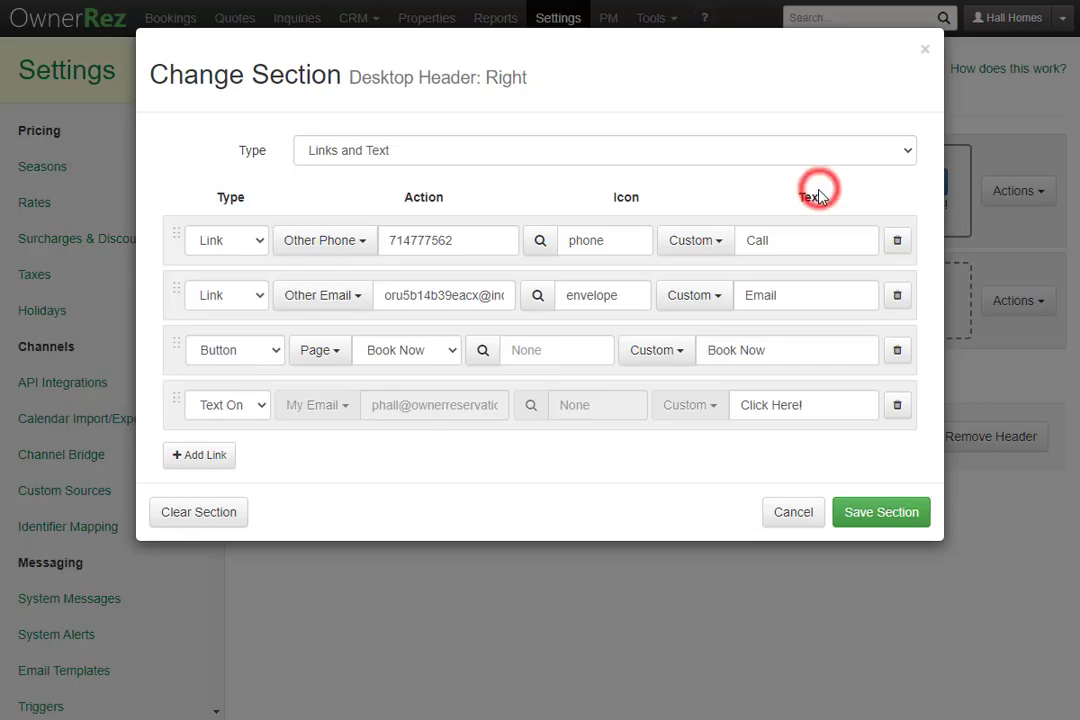
{"action": "left_click_drag", "start_coordinate": [172, 397], "coordinate": [169, 342]}
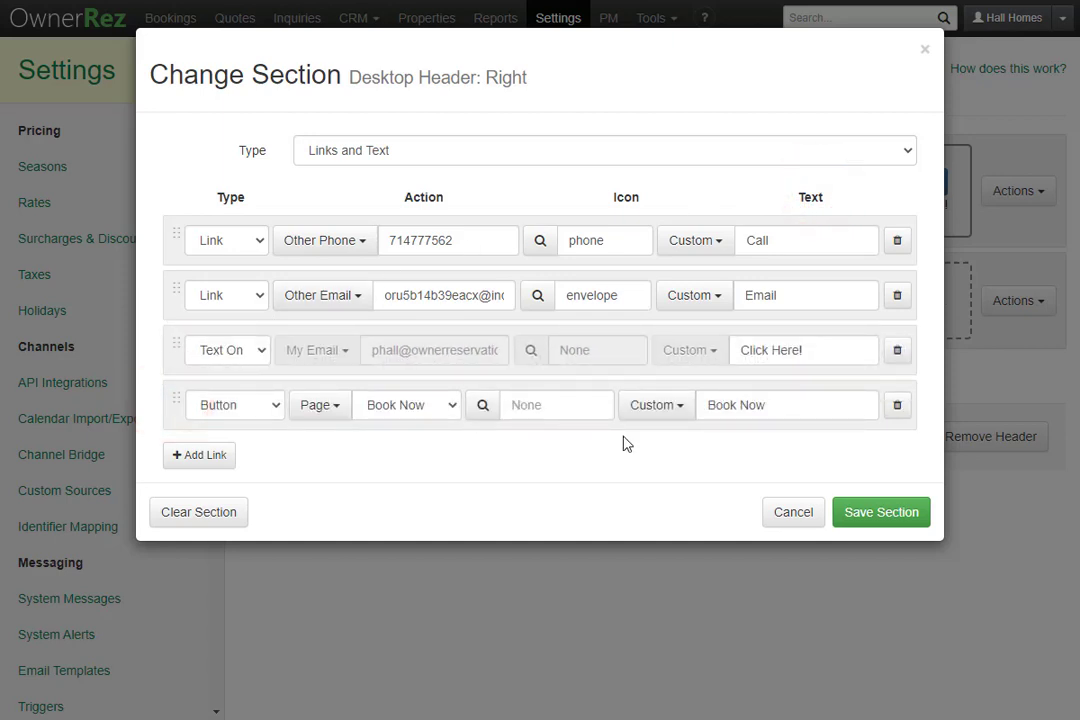
{"action": "left_click", "coordinate": [882, 512]}
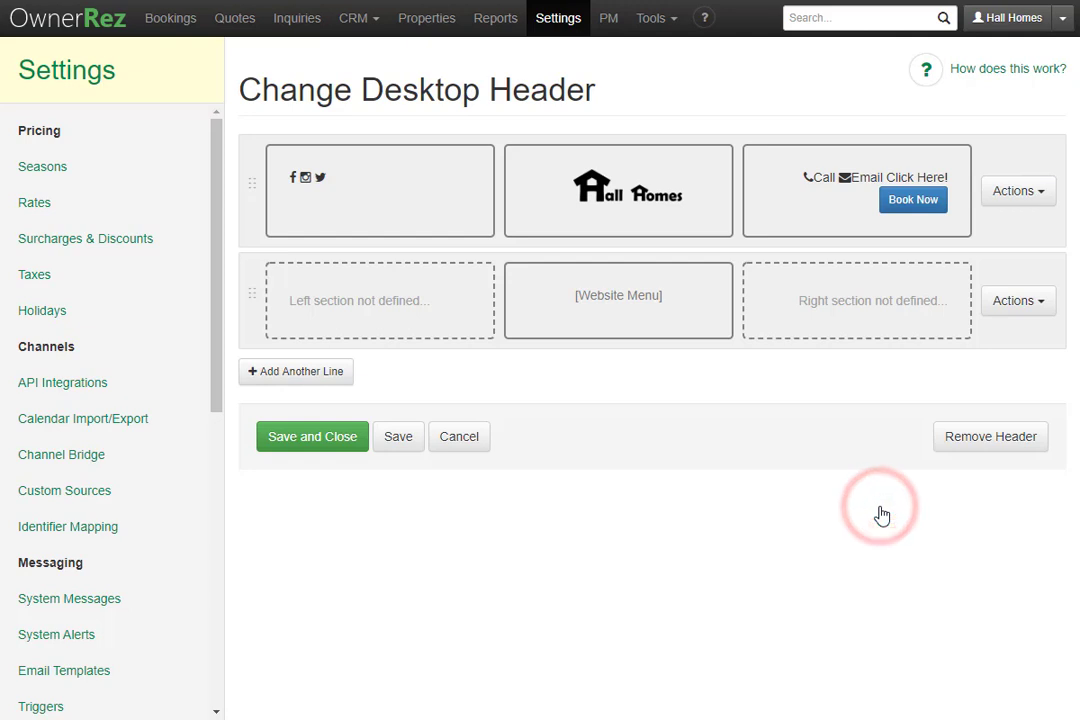
{"action": "left_click", "coordinate": [399, 440]}
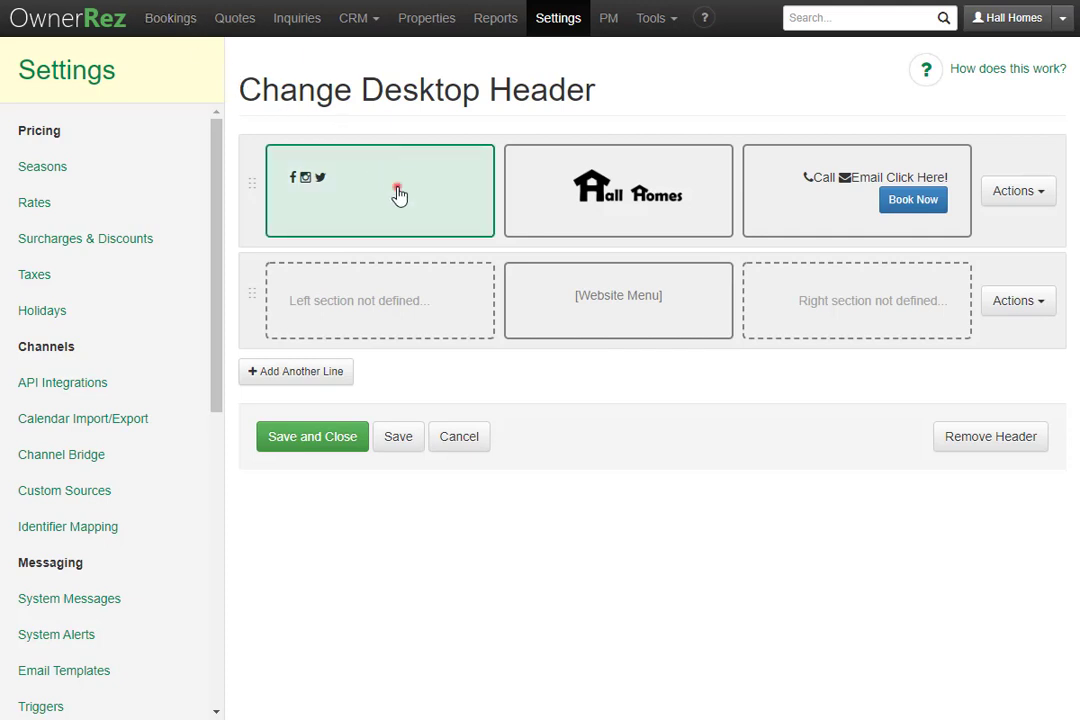
Move Instagram below Twitter in the left social icons, save the header, and view the website.
{"action": "left_click", "coordinate": [398, 195]}
{"action": "left_click_drag", "start_coordinate": [181, 291], "coordinate": [182, 354]}
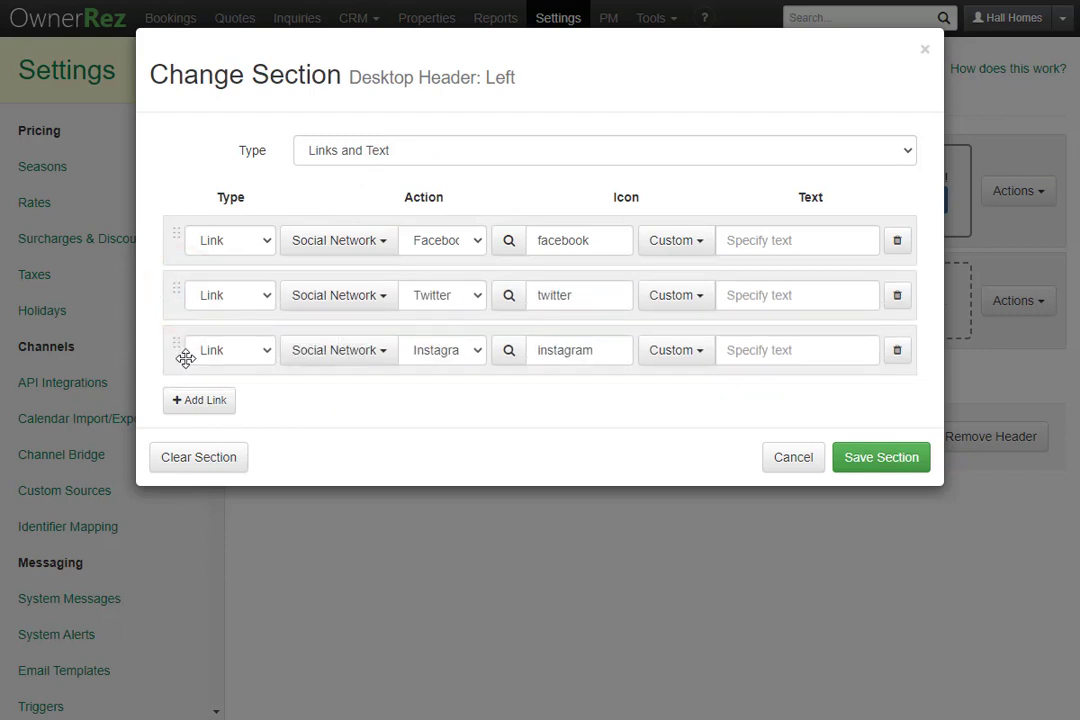
{"action": "left_click", "coordinate": [902, 464]}
{"action": "left_click", "coordinate": [406, 438]}
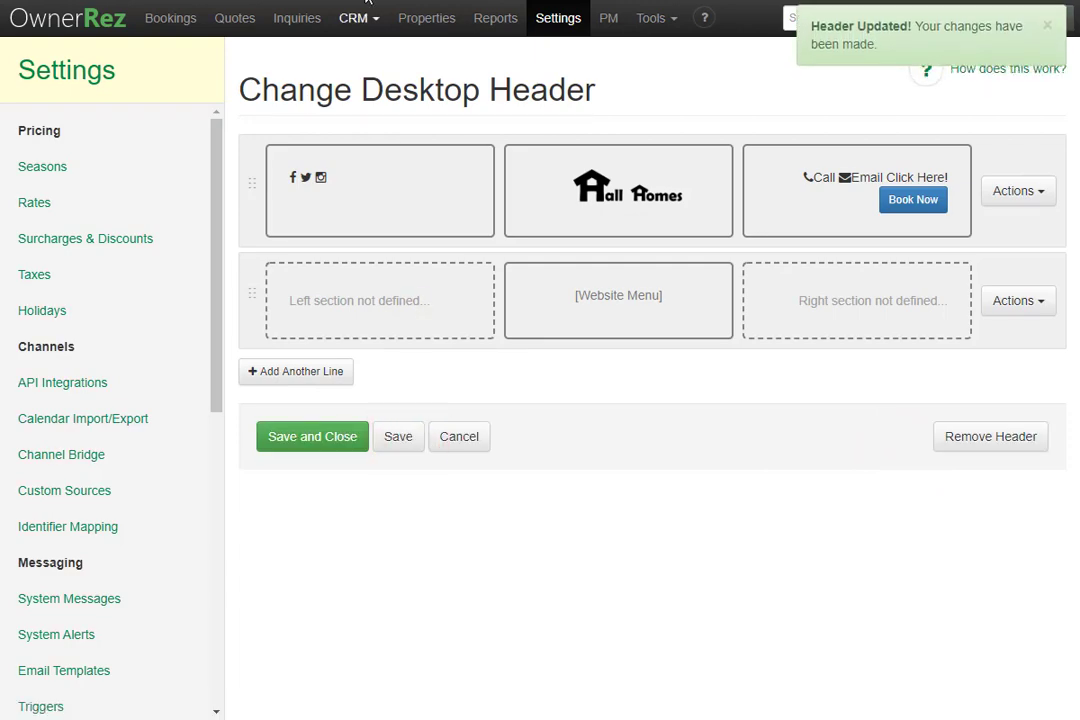
{"action": "left_click", "coordinate": [366, 1]}
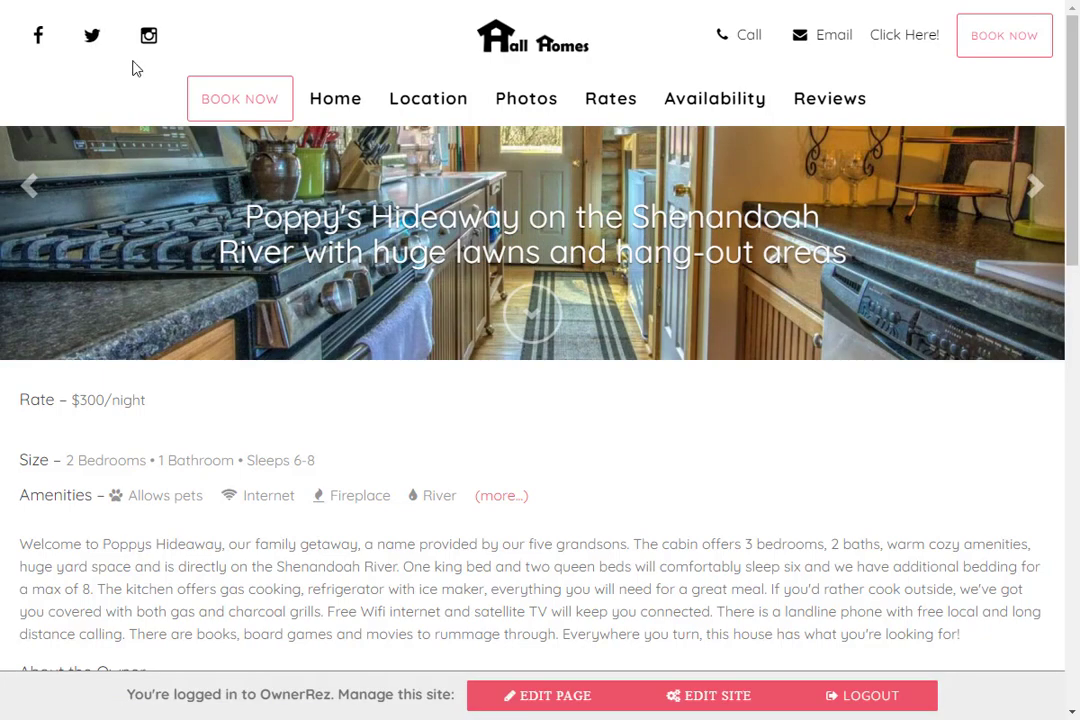
Drag the Website Menu line above the logo line, save, and refresh the test site.
{"action": "left_click", "coordinate": [205, 2]}
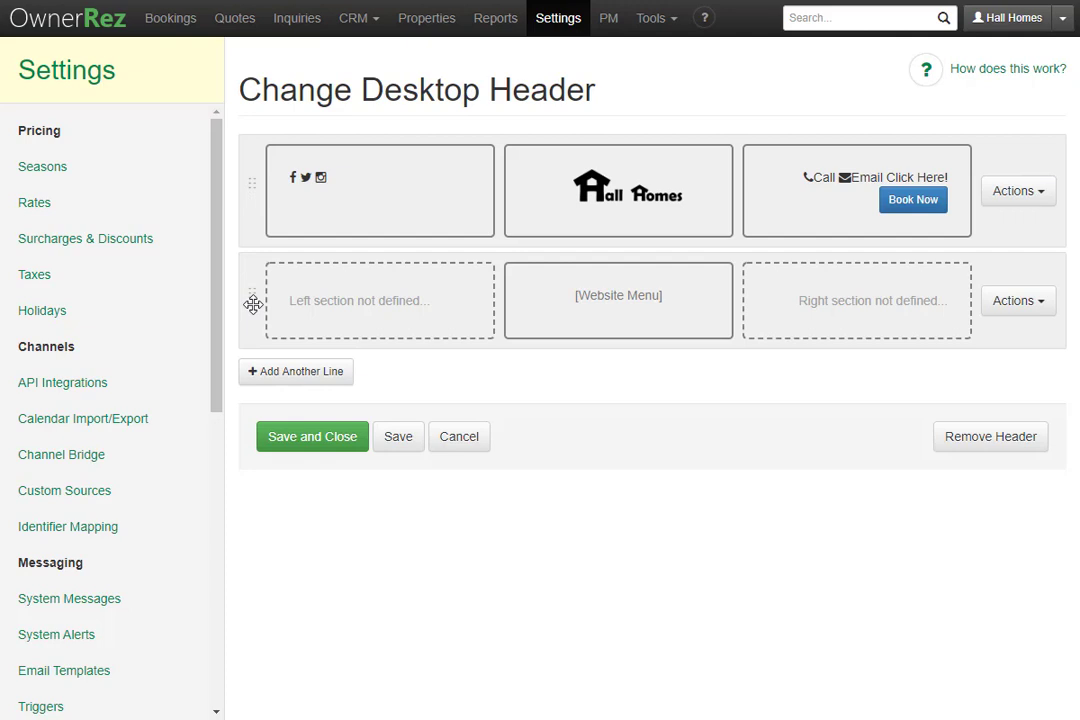
{"action": "left_click_drag", "start_coordinate": [251, 181], "coordinate": [245, 296]}
{"action": "left_click", "coordinate": [393, 437]}
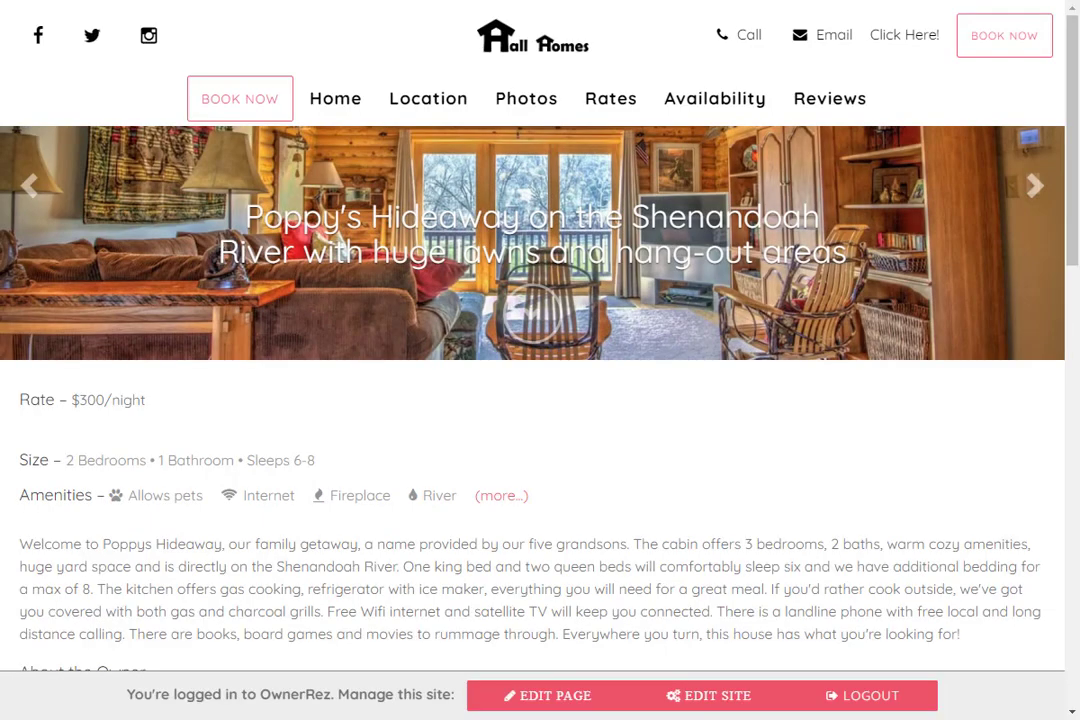
{"action": "key", "text": "F5"}
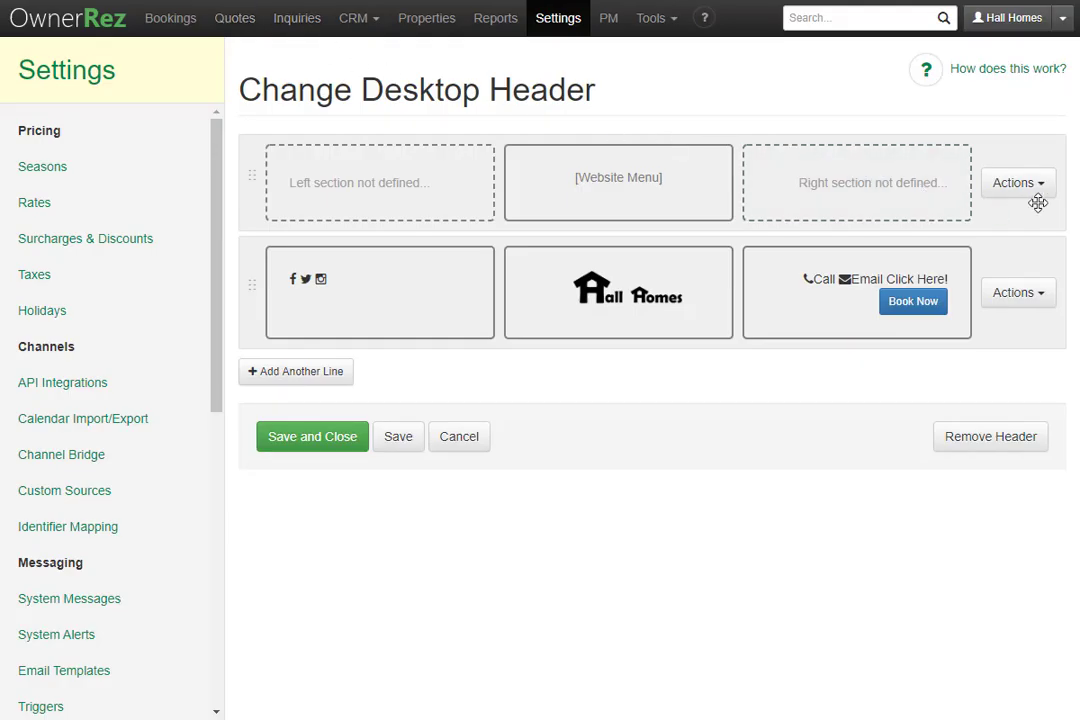
Set the menu line's Scroll Behavior to Stick to top of window, save, and test scrolling.
{"action": "left_click", "coordinate": [1043, 196]}
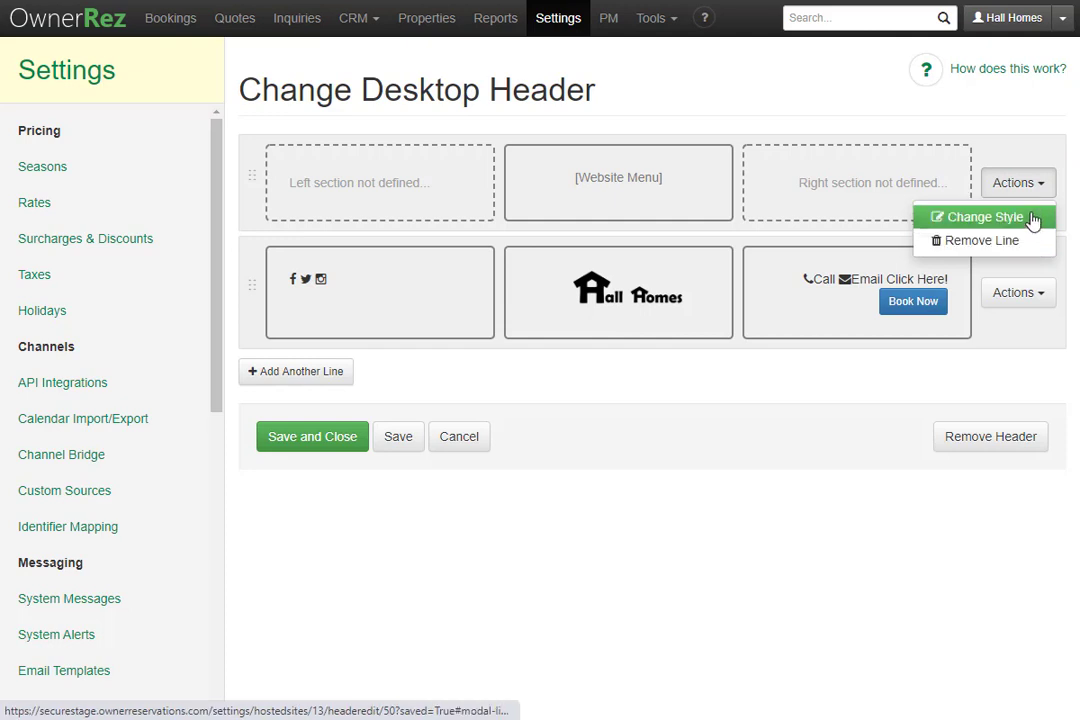
{"action": "left_click", "coordinate": [1032, 219]}
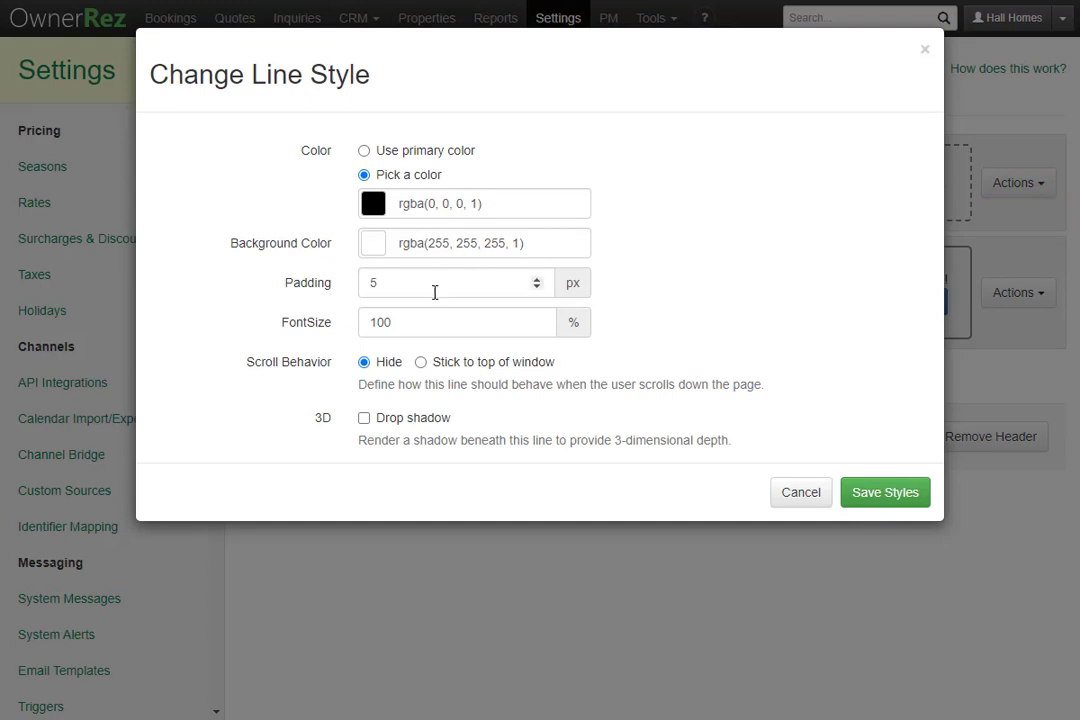
{"action": "left_click", "coordinate": [443, 362]}
{"action": "left_click", "coordinate": [886, 493]}
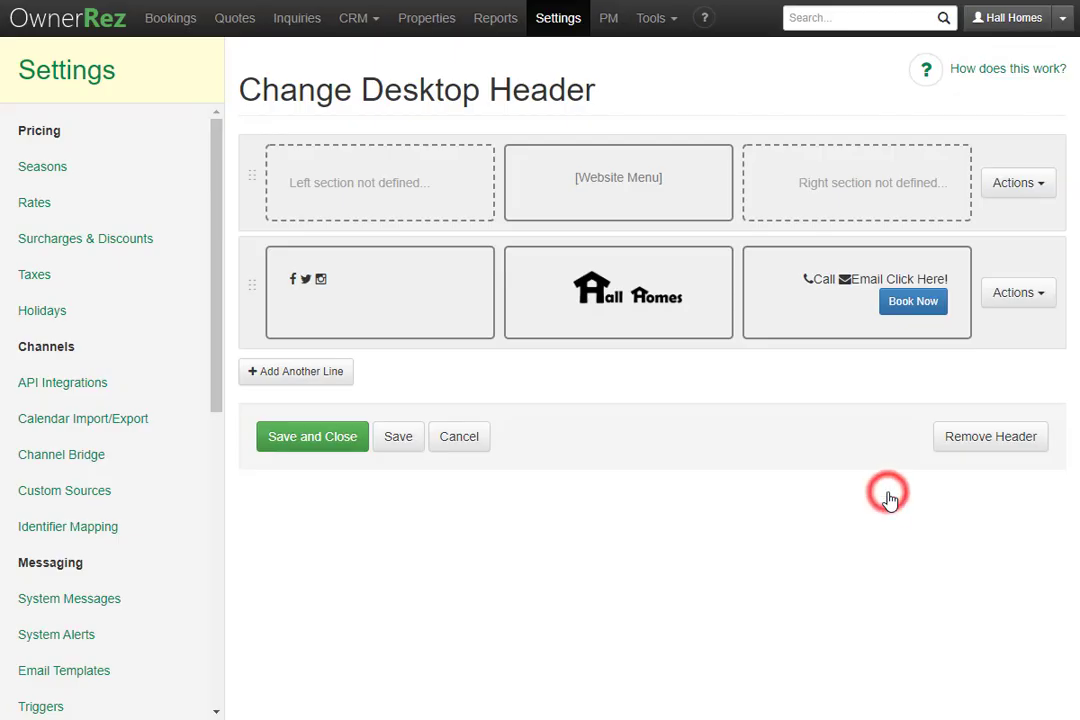
{"action": "left_click", "coordinate": [410, 437]}
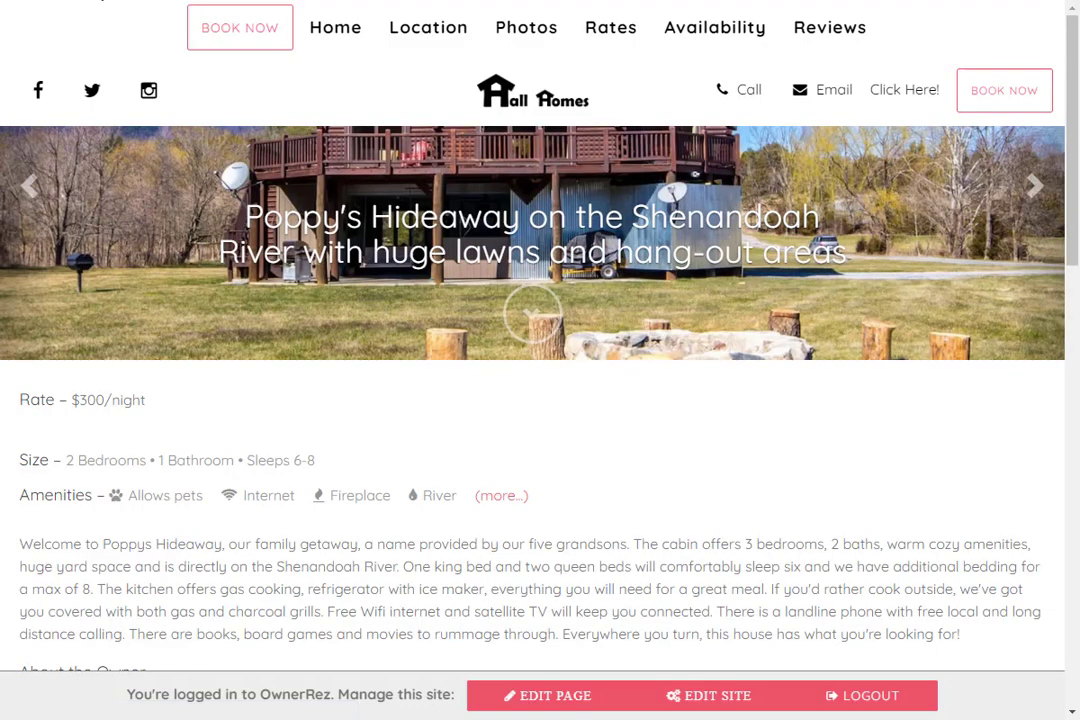
{"action": "scroll", "coordinate": [305, 459], "scroll_direction": "down", "scroll_amount": 5}
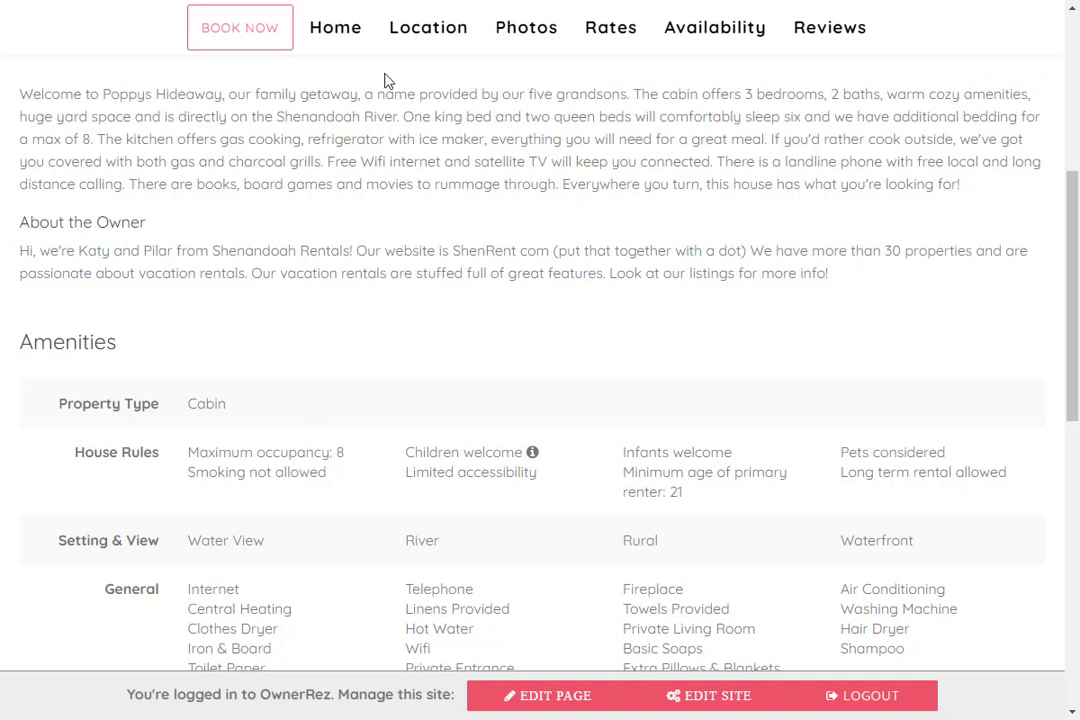
{"action": "scroll", "coordinate": [405, 76], "scroll_direction": "up", "scroll_amount": 5}
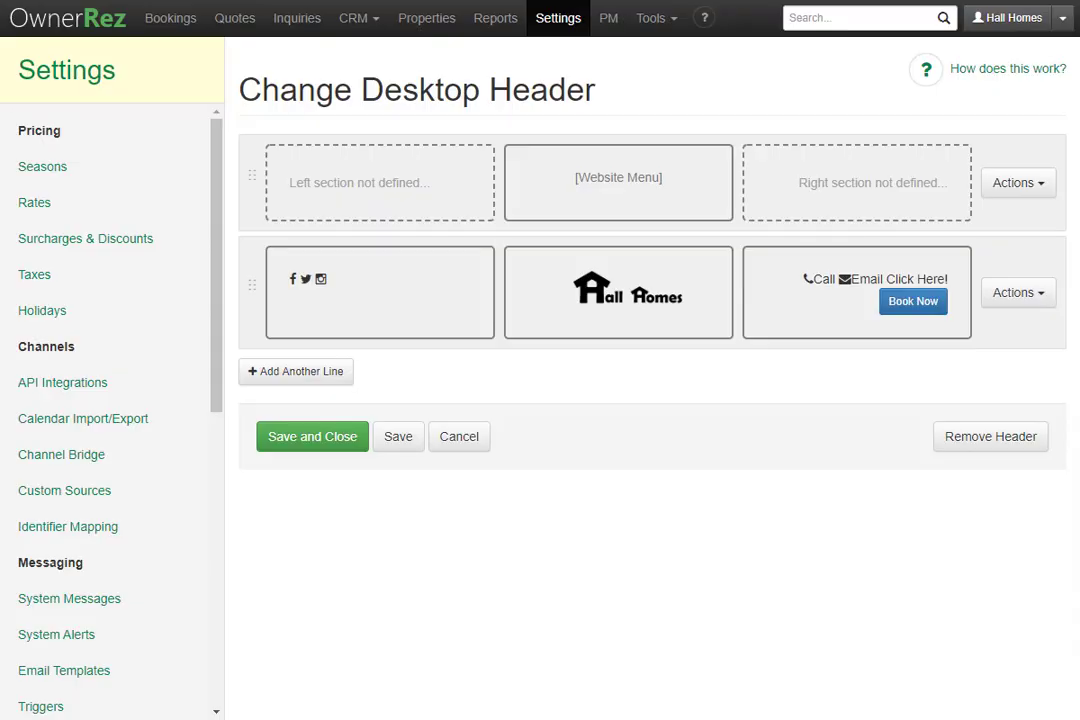
Style the logo line as 'Stick to top of window' with Drop shadow, then save the desktop header.
{"action": "left_click", "coordinate": [1021, 295]}
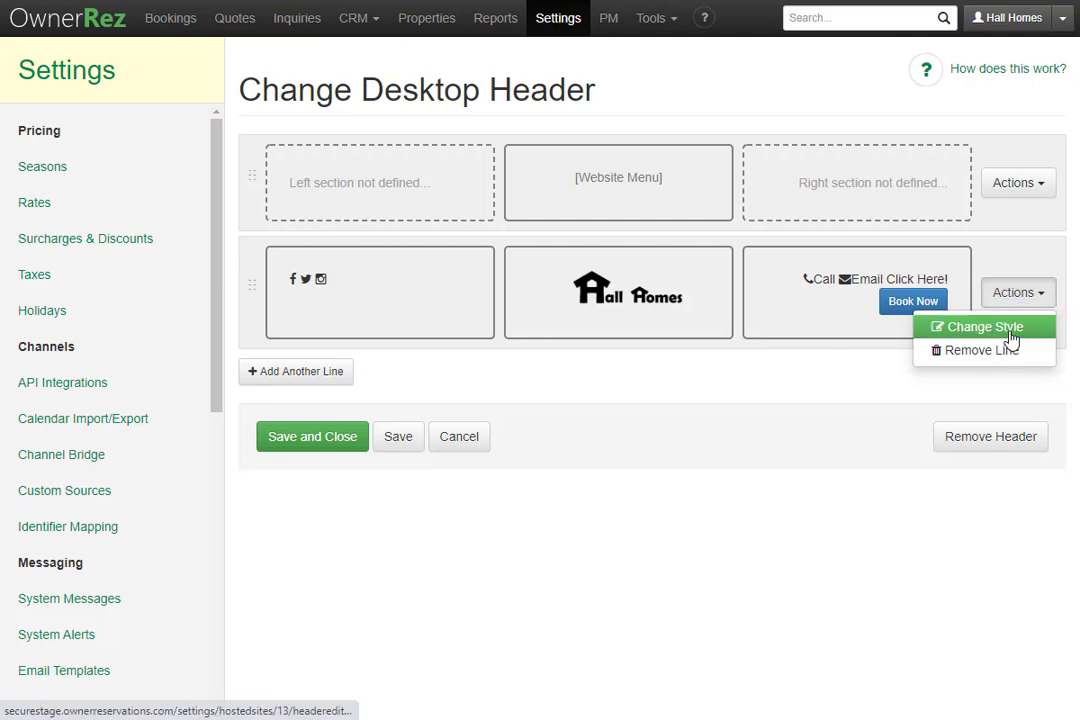
{"action": "left_click", "coordinate": [1012, 338]}
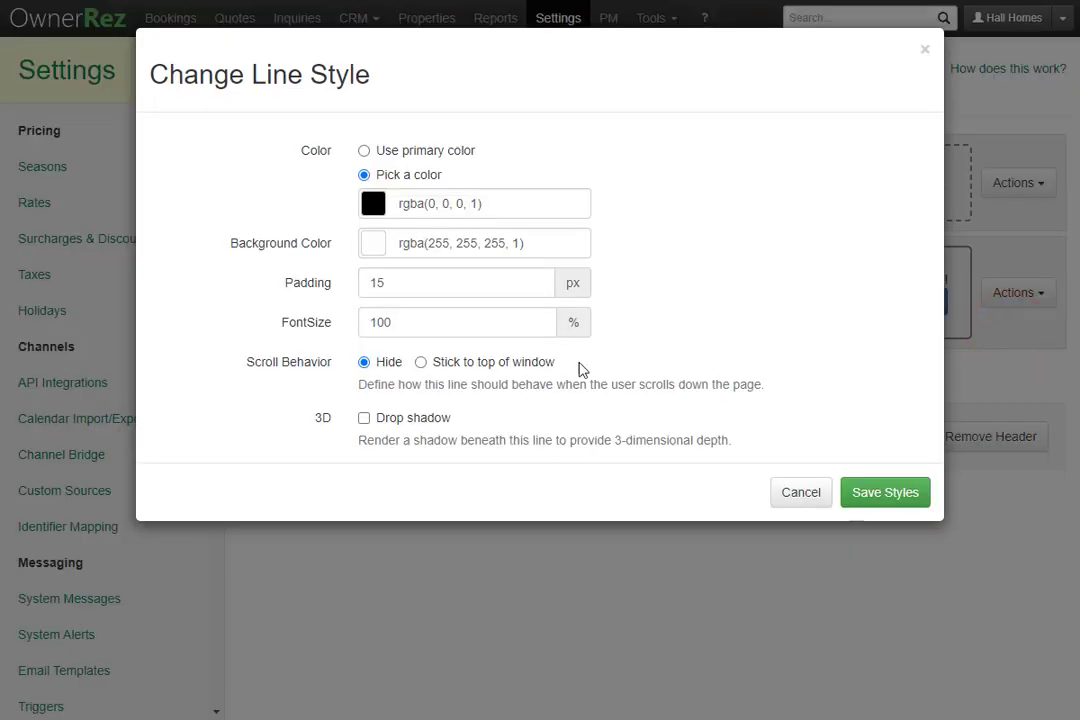
{"action": "left_click", "coordinate": [459, 368]}
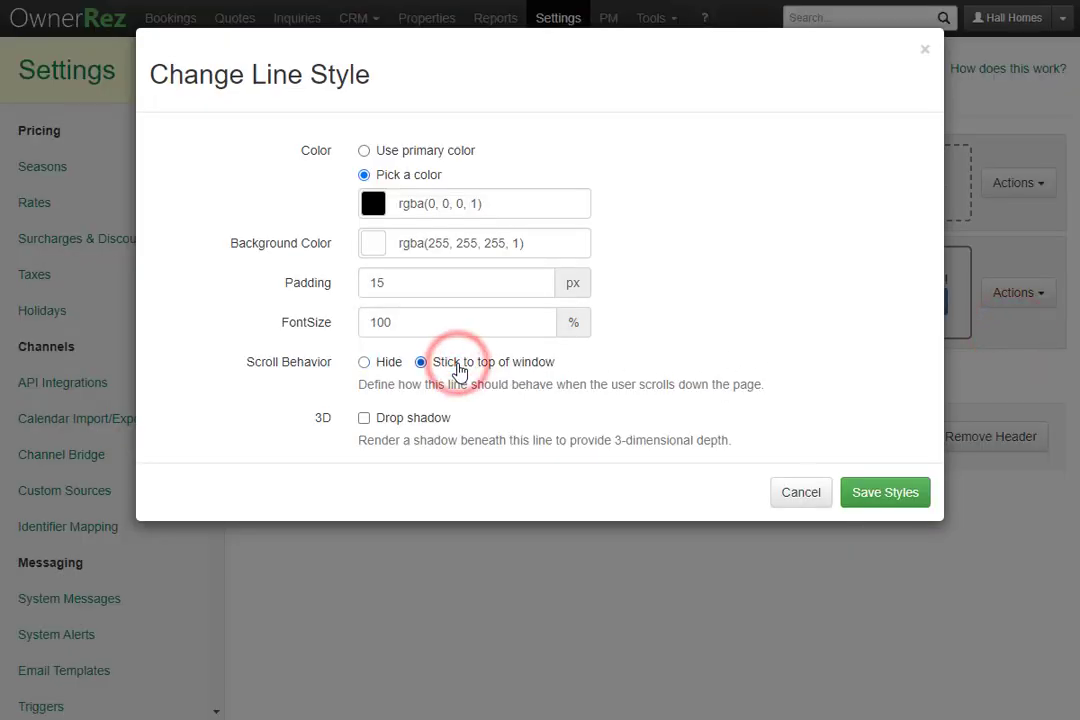
{"action": "left_click", "coordinate": [418, 426]}
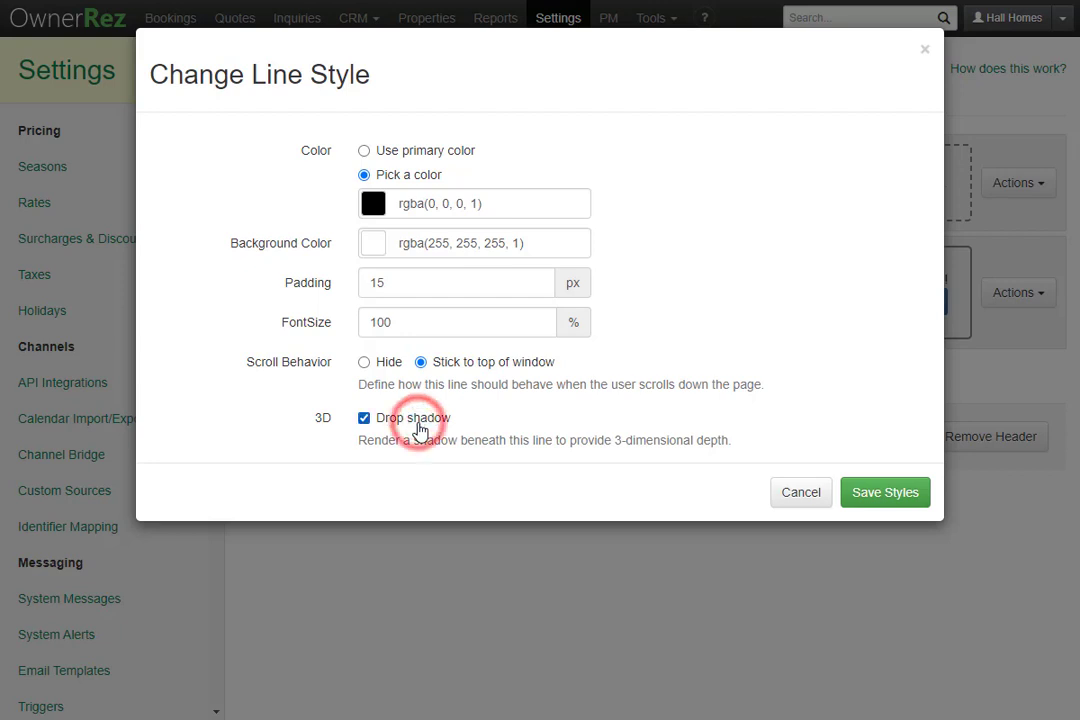
{"action": "left_click", "coordinate": [903, 495]}
{"action": "left_click", "coordinate": [396, 436]}
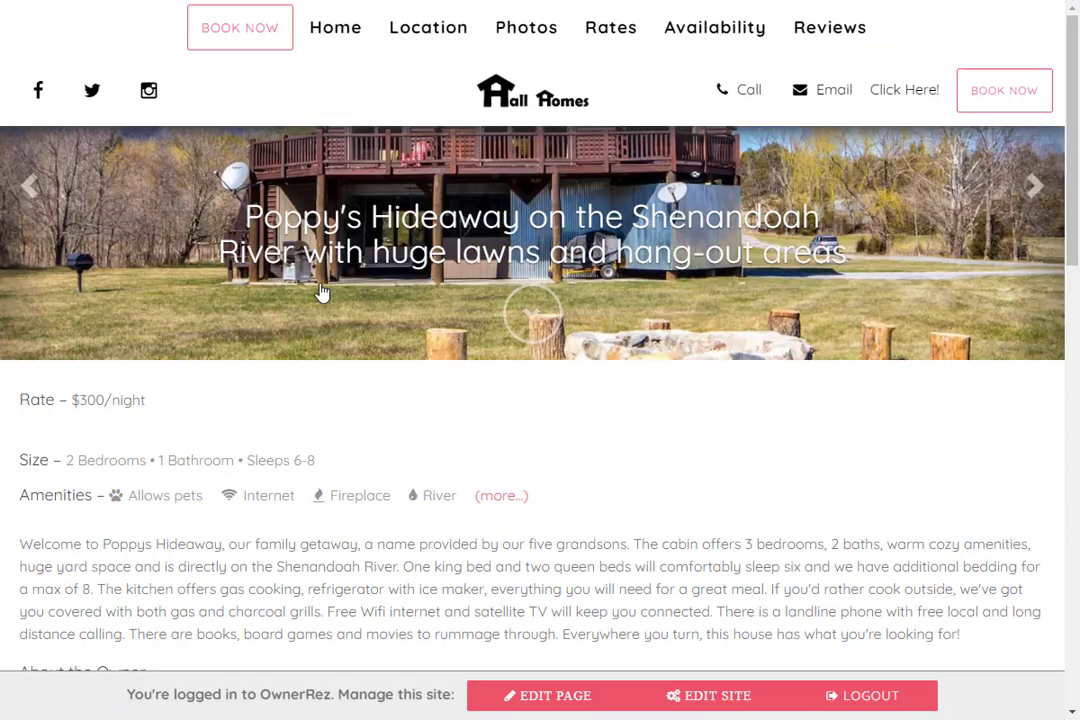
{"action": "scroll", "coordinate": [342, 342], "scroll_direction": "down", "scroll_amount": 5}
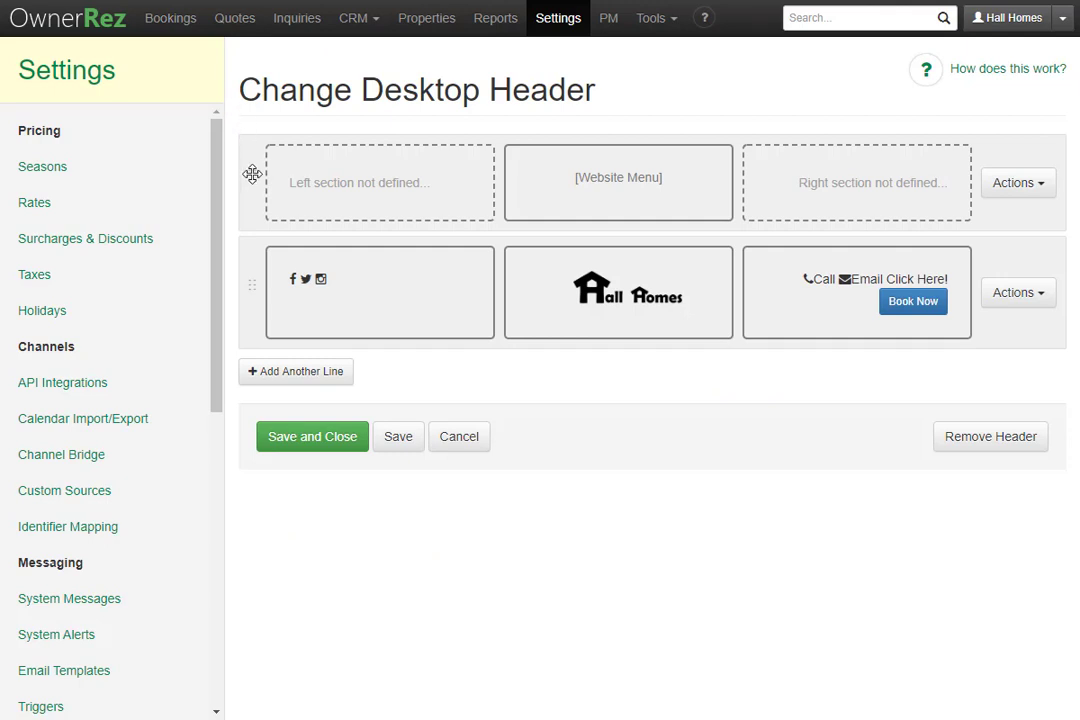
Drag the Website Menu line below the logo line and save, then colour the logo line slate blue rgba(102, 140, 179, 1).
{"action": "left_click_drag", "start_coordinate": [252, 174], "coordinate": [256, 309]}
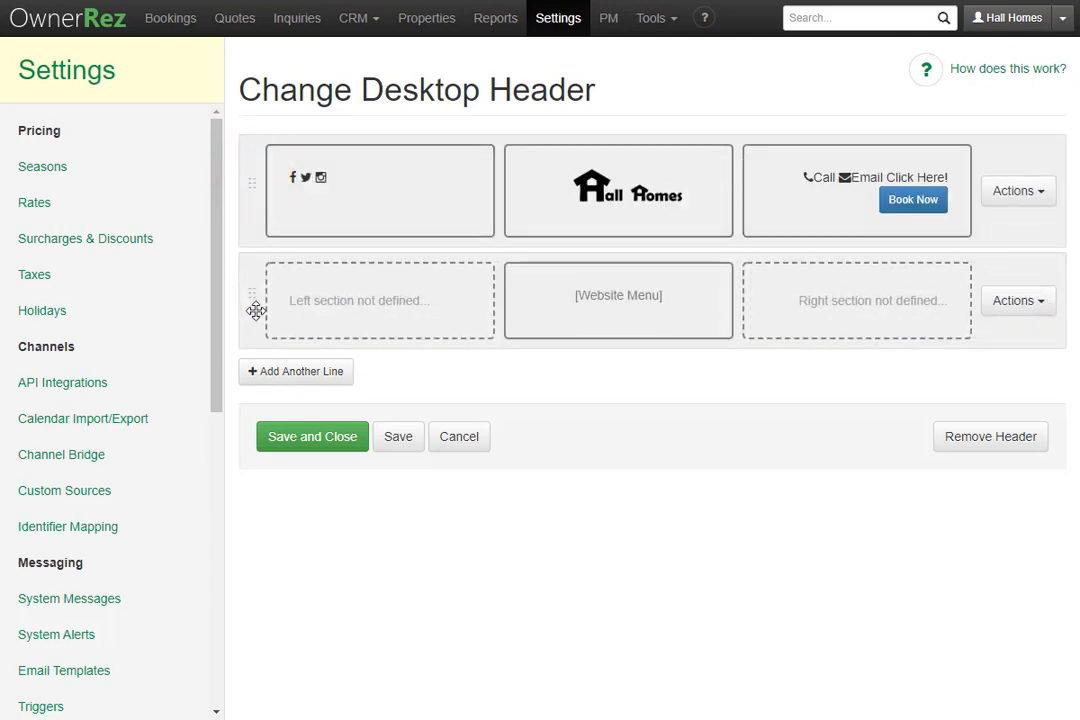
{"action": "left_click", "coordinate": [395, 437]}
{"action": "left_click", "coordinate": [1038, 196]}
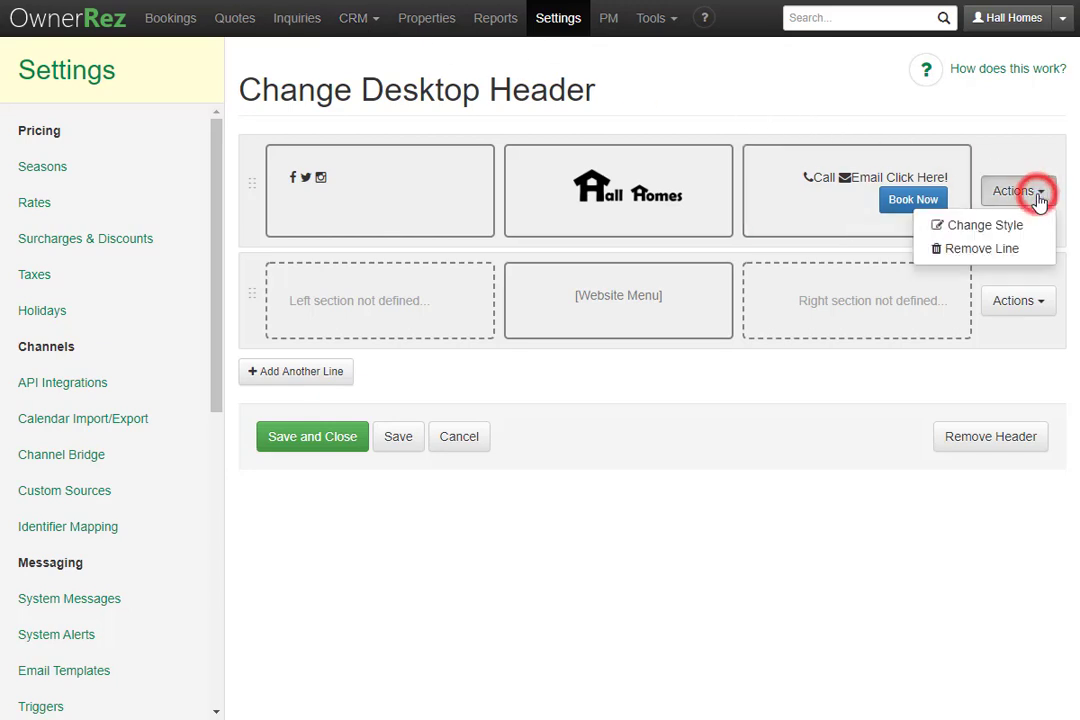
{"action": "left_click", "coordinate": [1012, 225]}
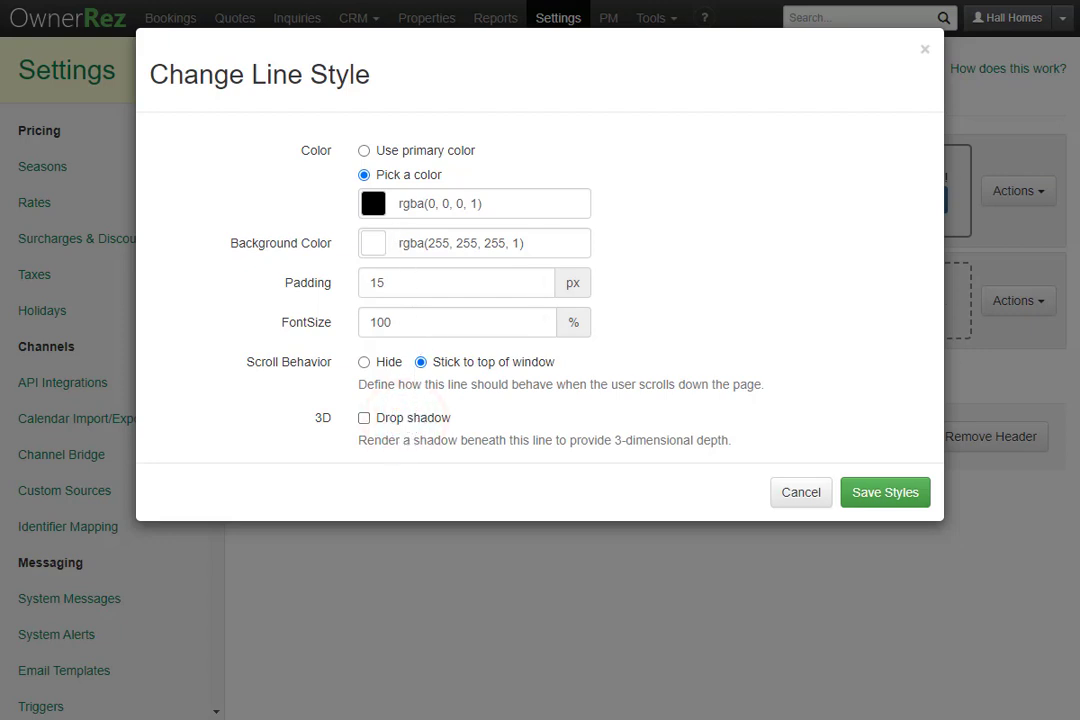
{"action": "left_click", "coordinate": [374, 203]}
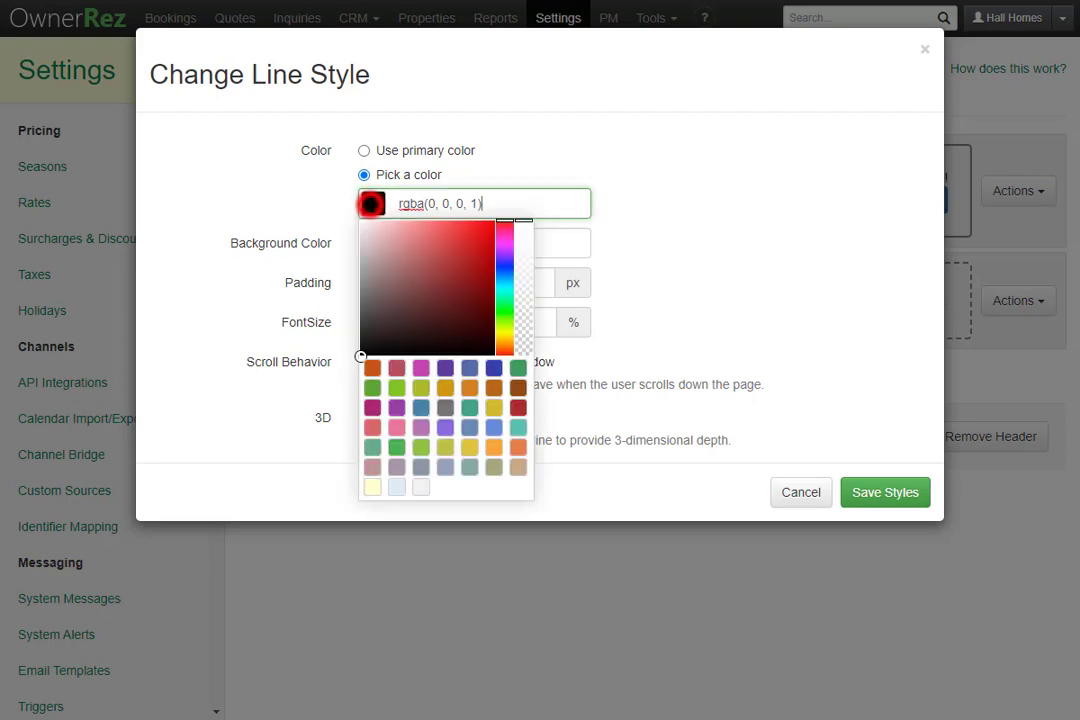
{"action": "left_click_drag", "start_coordinate": [380, 262], "coordinate": [411, 277]}
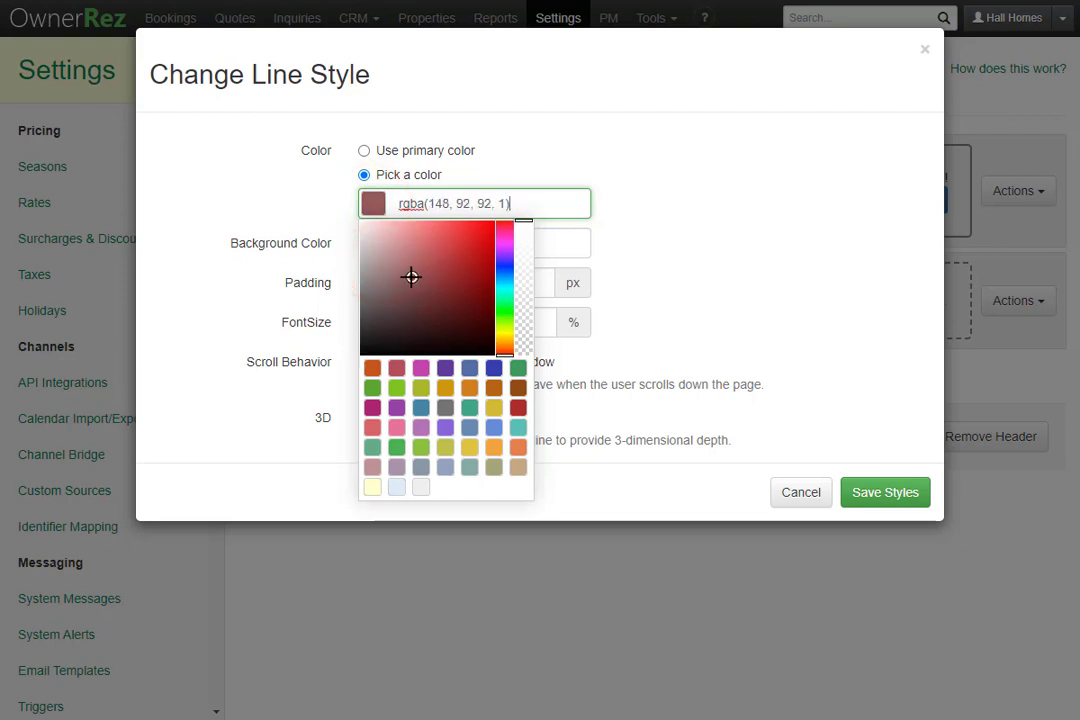
{"action": "left_click", "coordinate": [469, 428]}
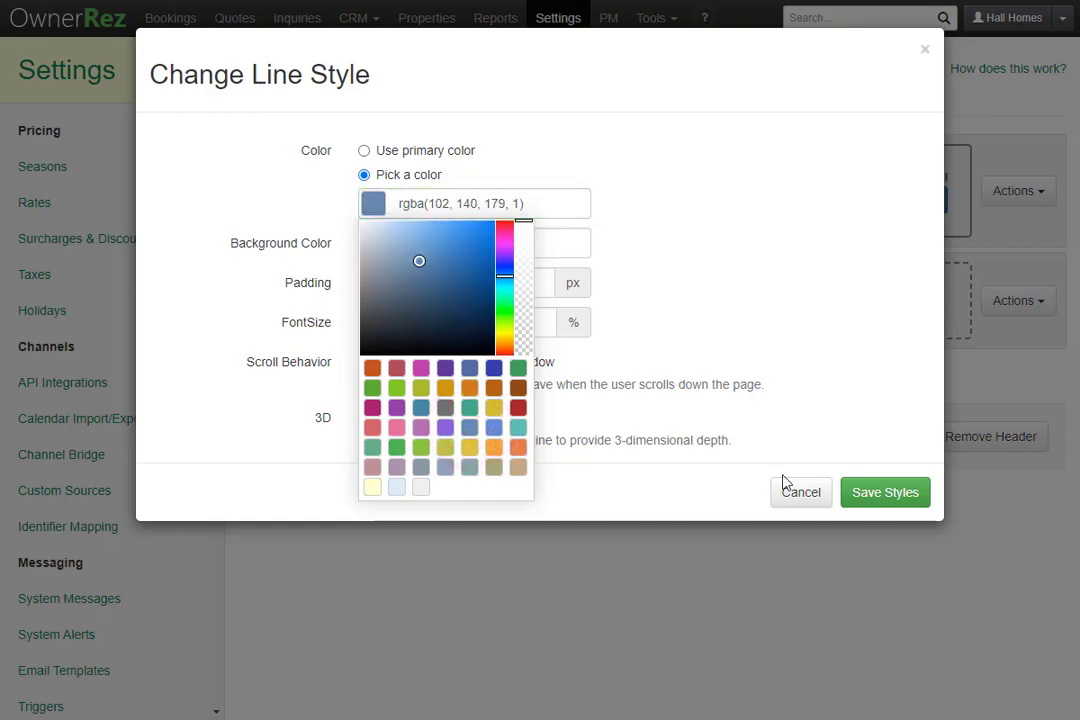
{"action": "left_click", "coordinate": [902, 500]}
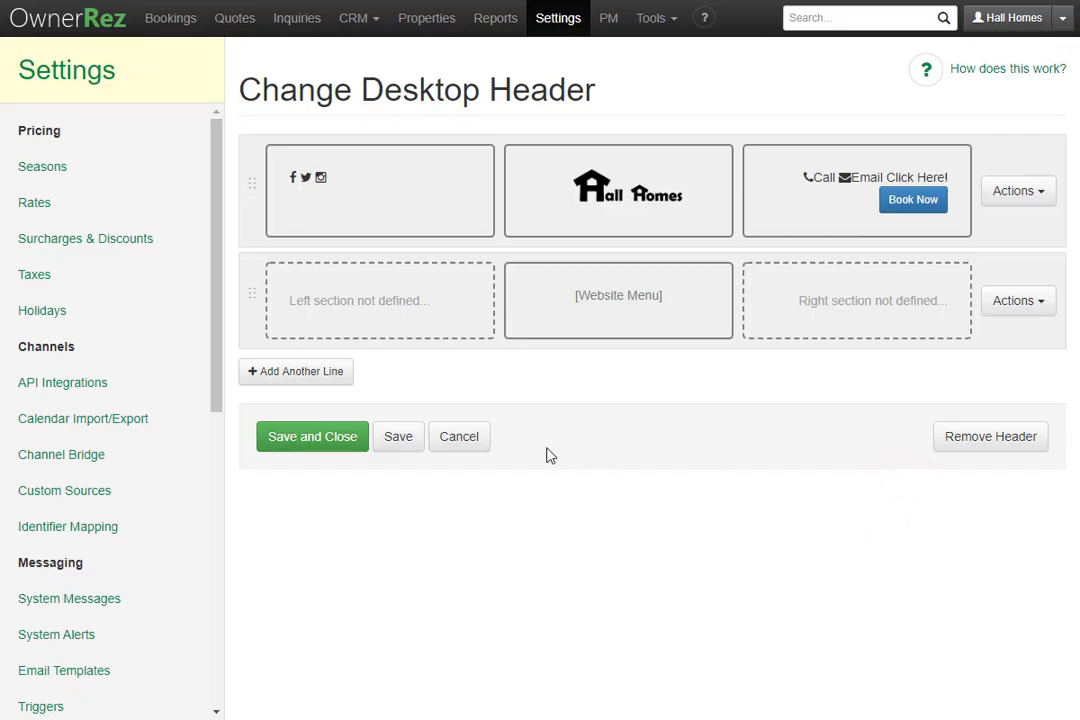
Save the desktop header, then cancel back to the Hall Homes Hosted Website Settings page.
{"action": "left_click", "coordinate": [406, 440]}
{"action": "left_click", "coordinate": [459, 436]}
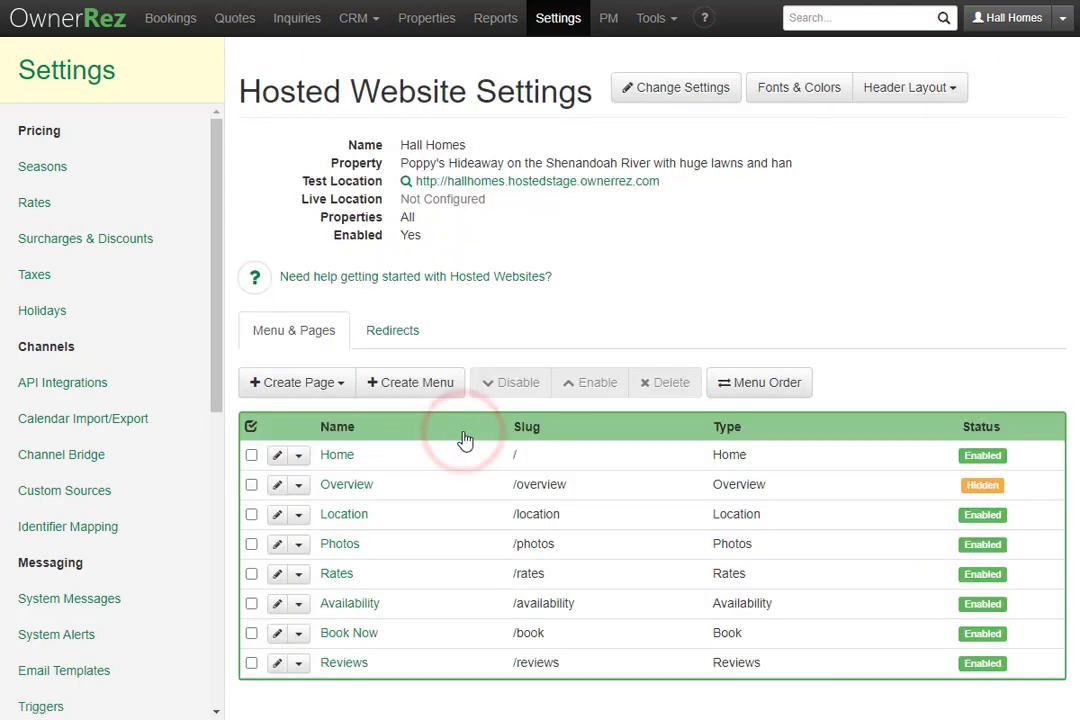
In Fonts & Colors, set Primary Color to #668cb3 and Main Font to Arial, then save and close.
{"action": "left_click", "coordinate": [790, 88]}
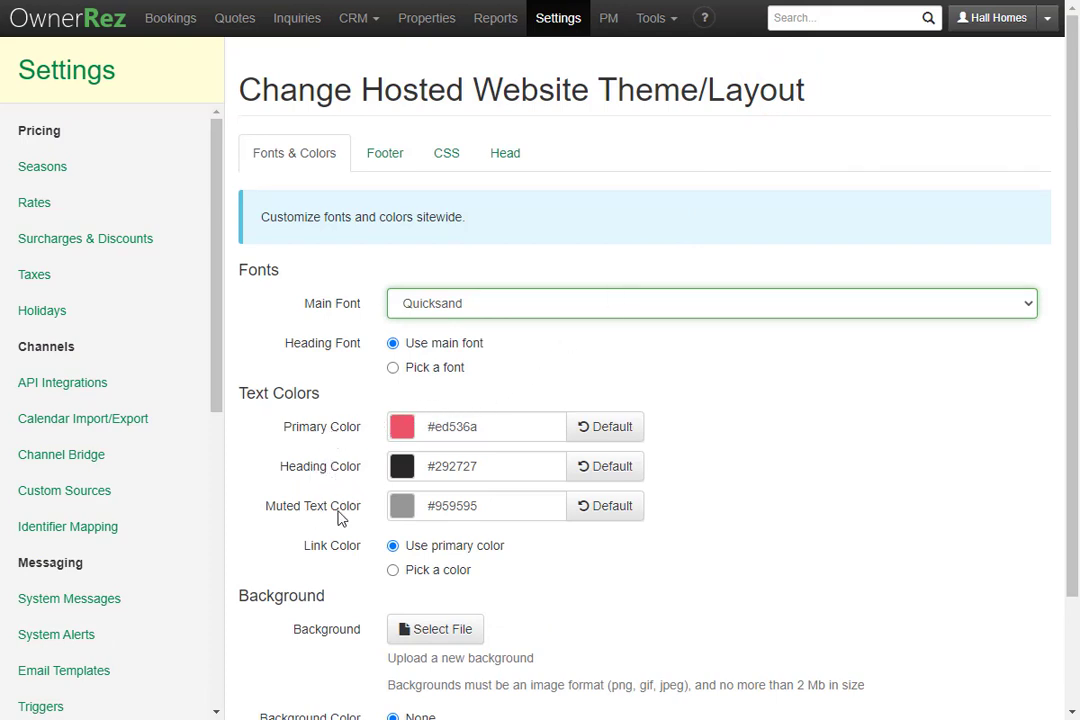
{"action": "left_click", "coordinate": [404, 428]}
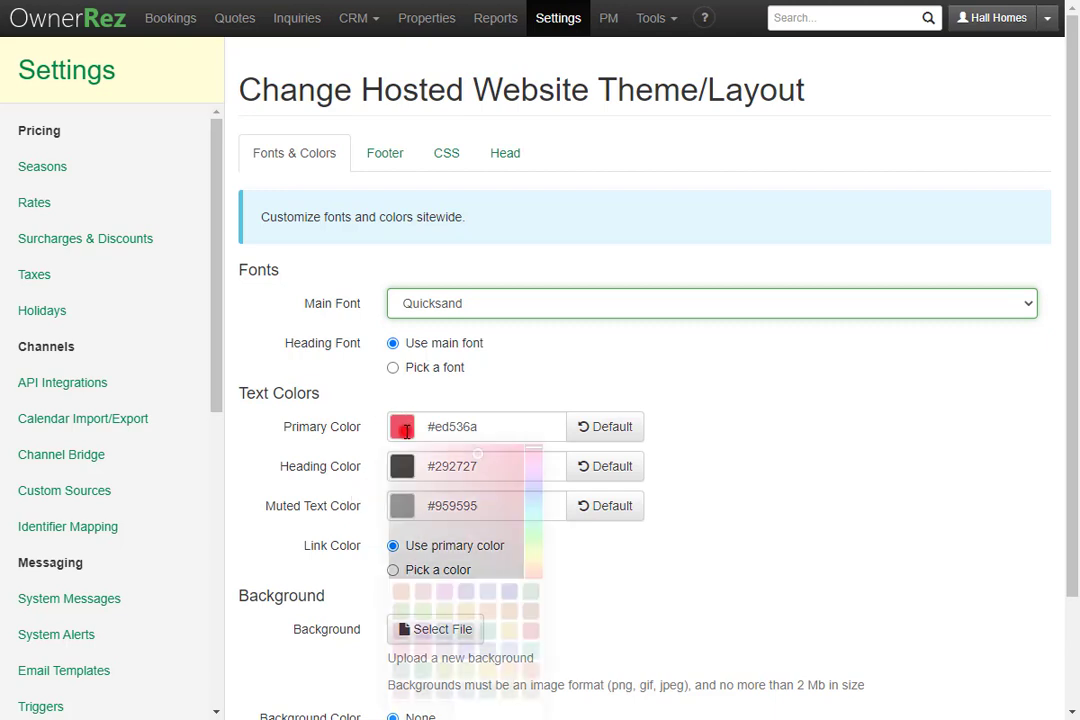
{"action": "left_click", "coordinate": [487, 651]}
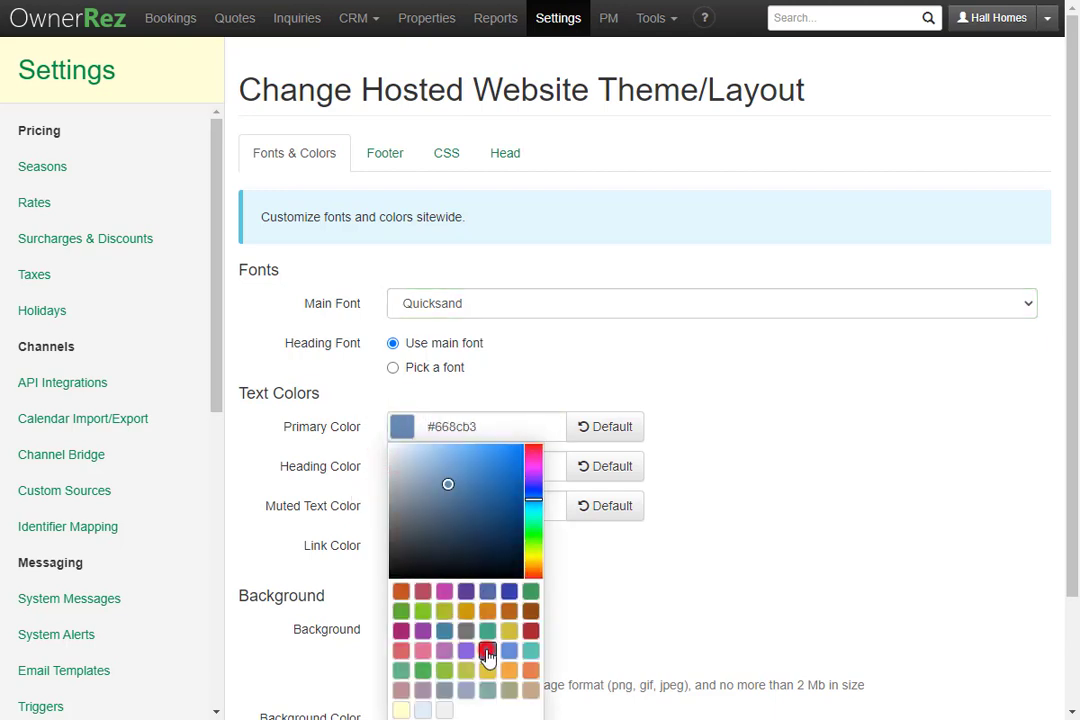
{"action": "left_click", "coordinate": [803, 418]}
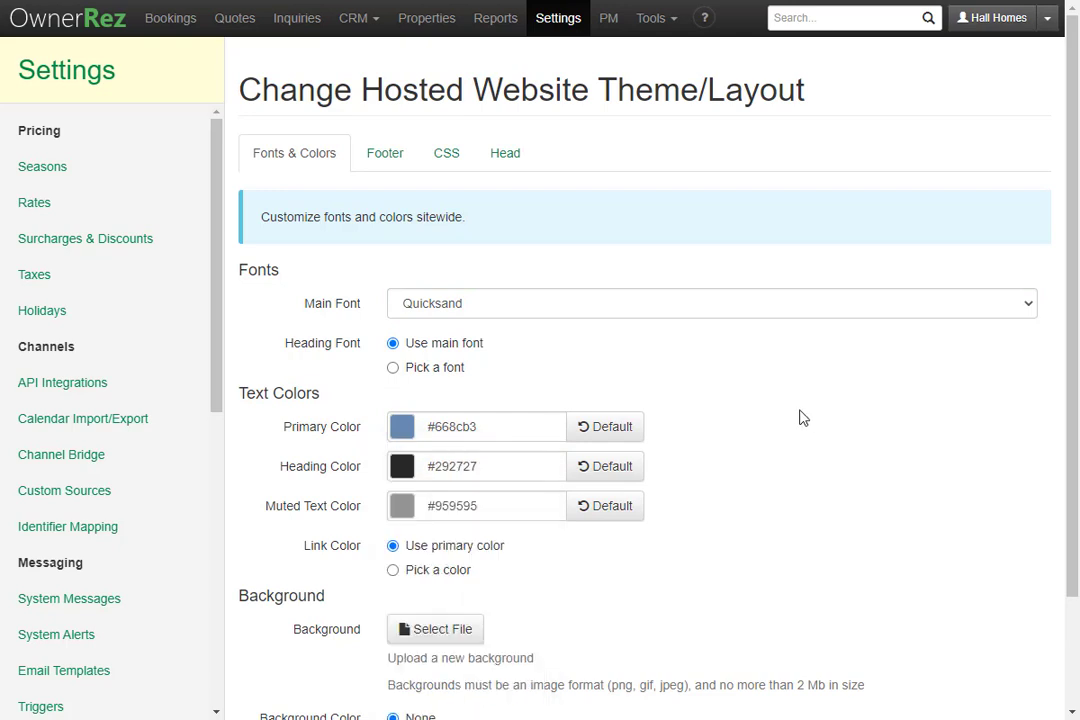
{"action": "left_click", "coordinate": [517, 312]}
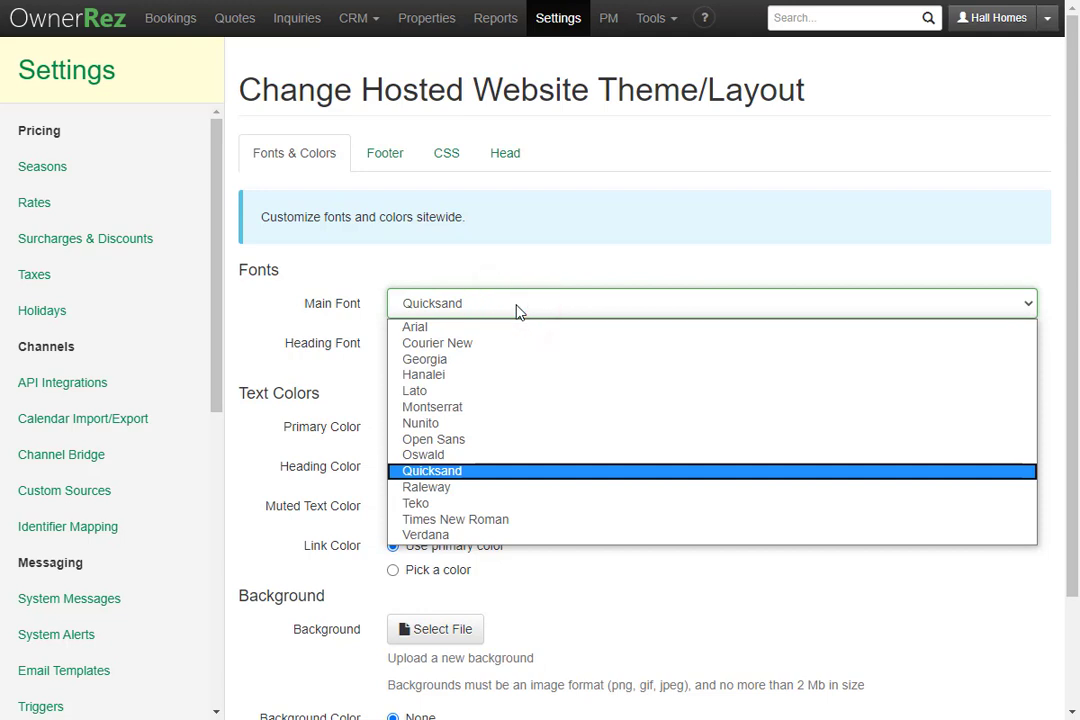
{"action": "left_click", "coordinate": [516, 328]}
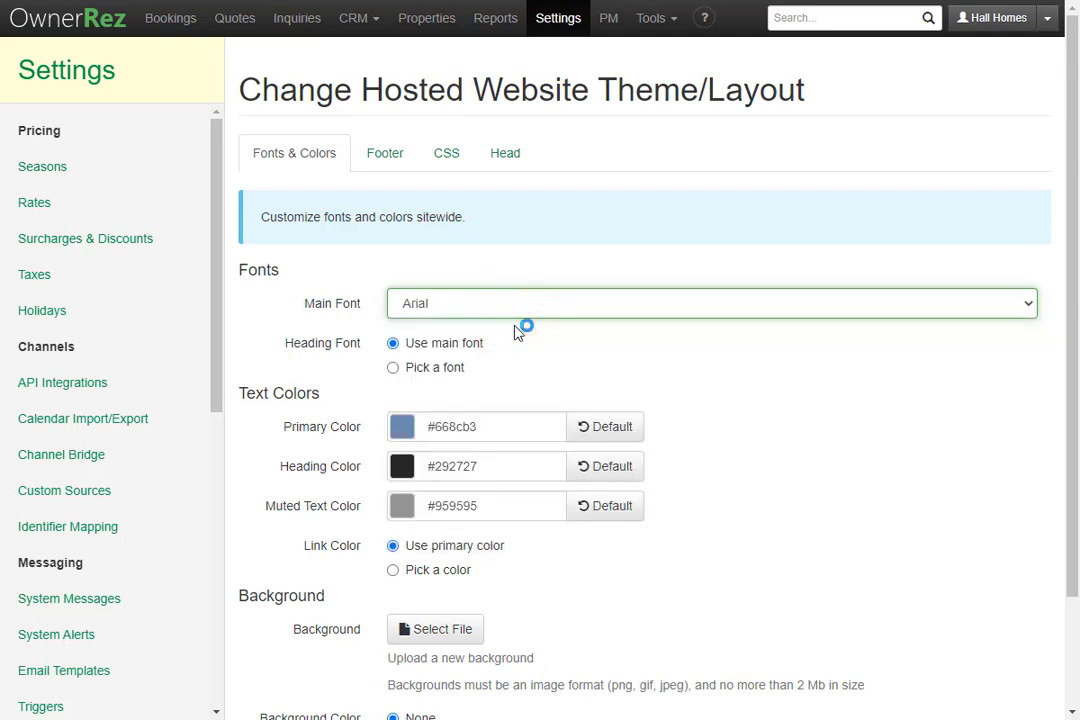
{"action": "scroll", "coordinate": [517, 331], "scroll_direction": "down", "scroll_amount": 2}
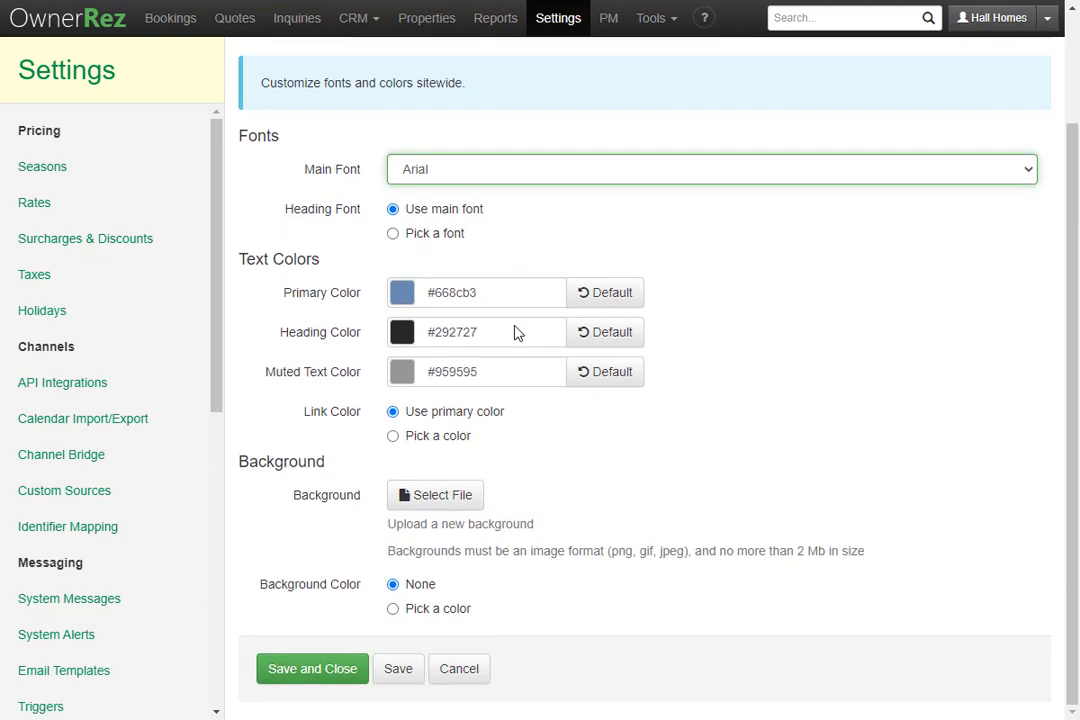
{"action": "left_click", "coordinate": [331, 672]}
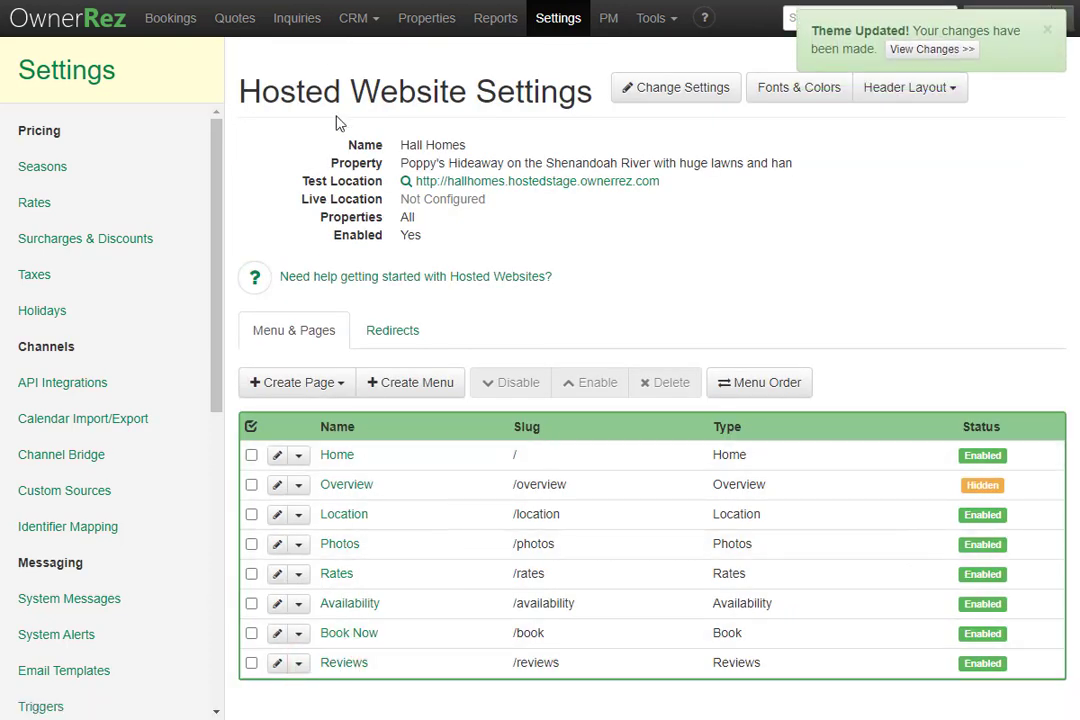
{"action": "left_click", "coordinate": [345, 0]}
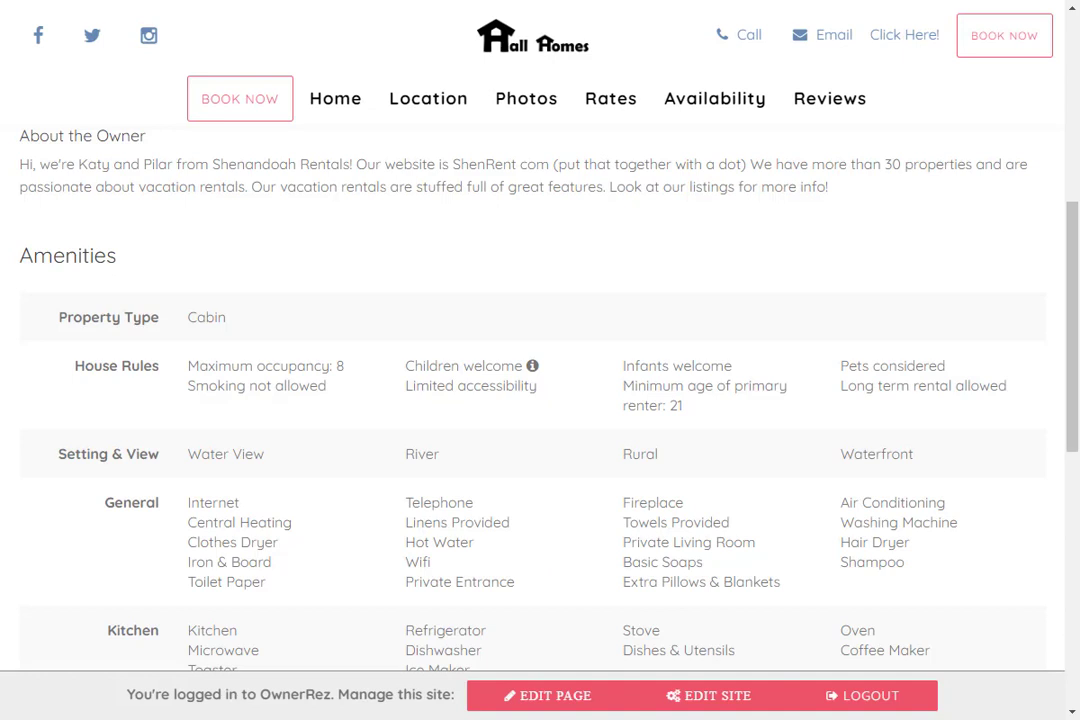
{"action": "key", "text": "F5"}
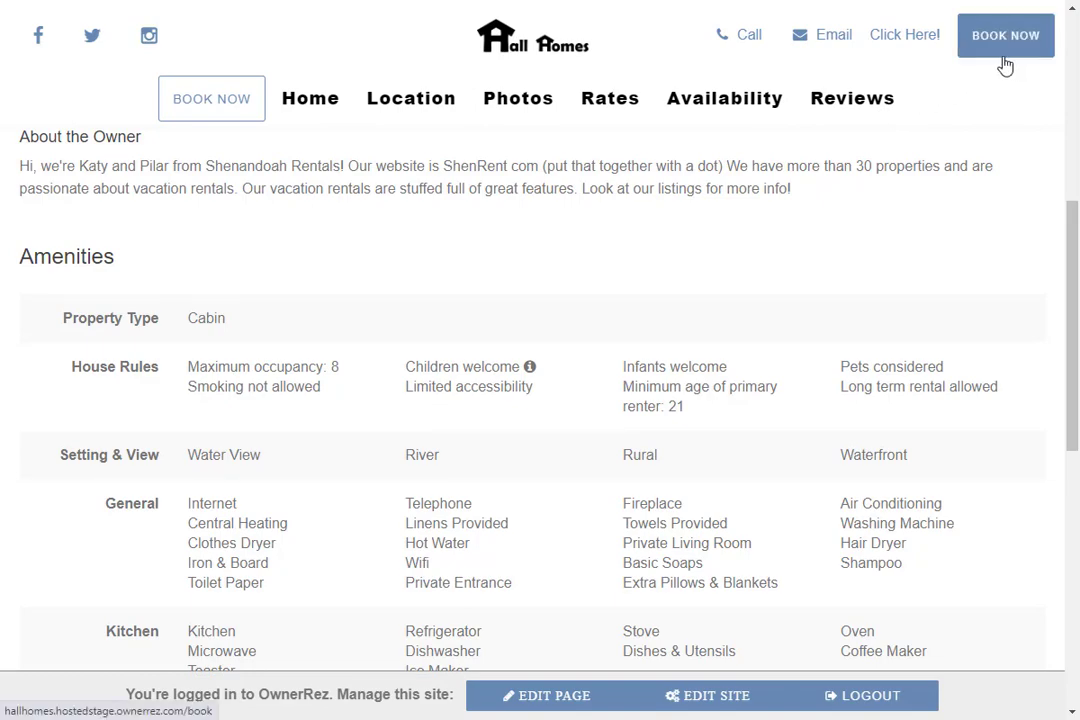
{"action": "scroll", "coordinate": [990, 80], "scroll_direction": "up", "scroll_amount": 5}
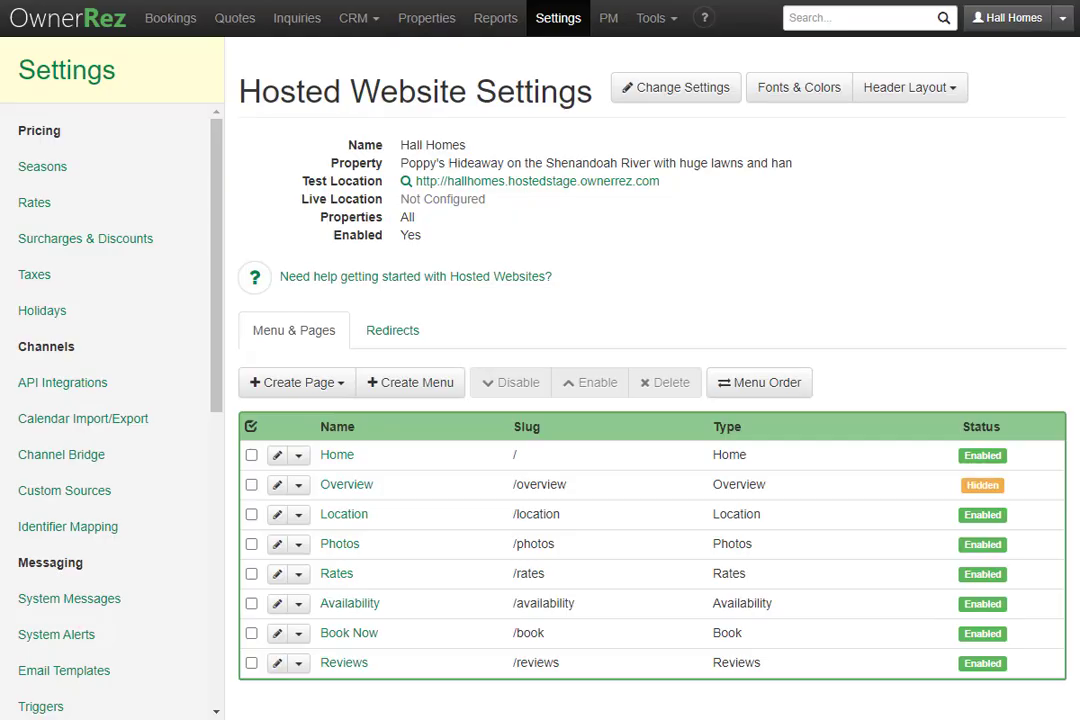
Apply the Bay Grande header template, confirming with 'Yes, apply it!', and preview the live site.
{"action": "left_click", "coordinate": [915, 92]}
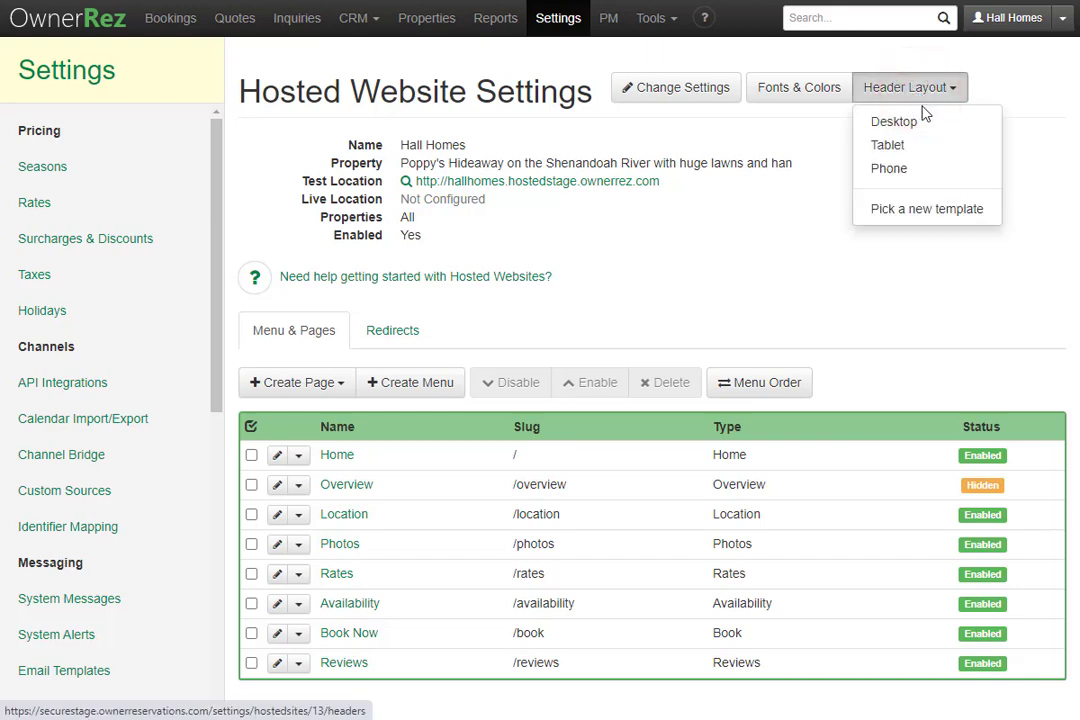
{"action": "left_click", "coordinate": [965, 209]}
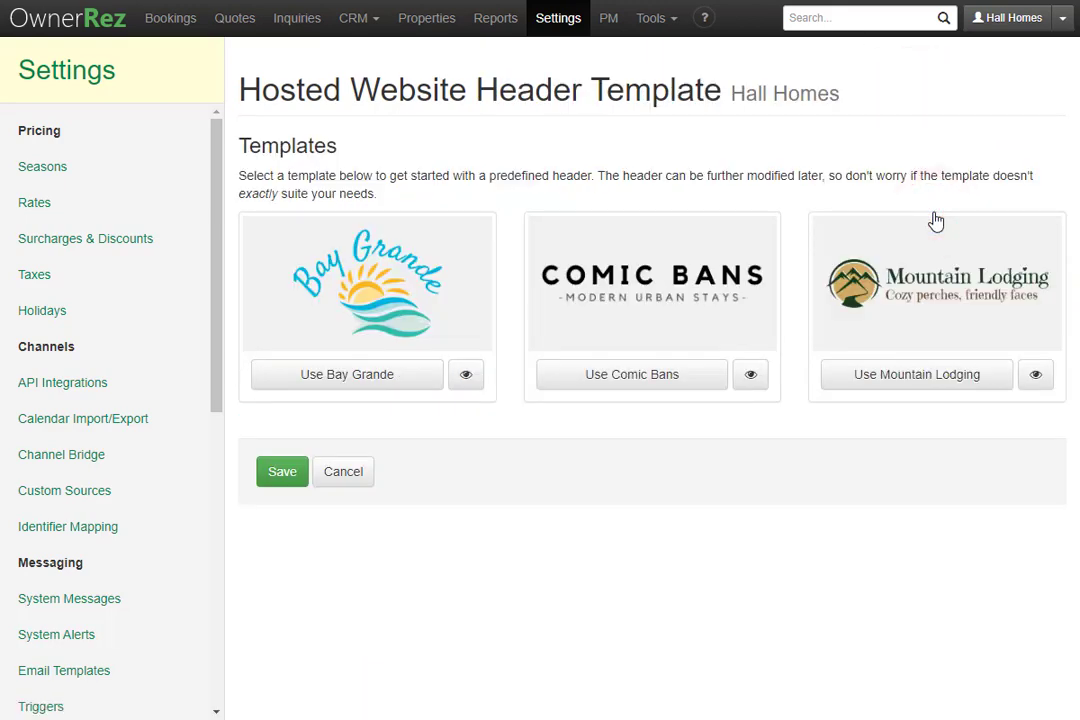
{"action": "left_click", "coordinate": [380, 388]}
{"action": "left_click", "coordinate": [284, 477]}
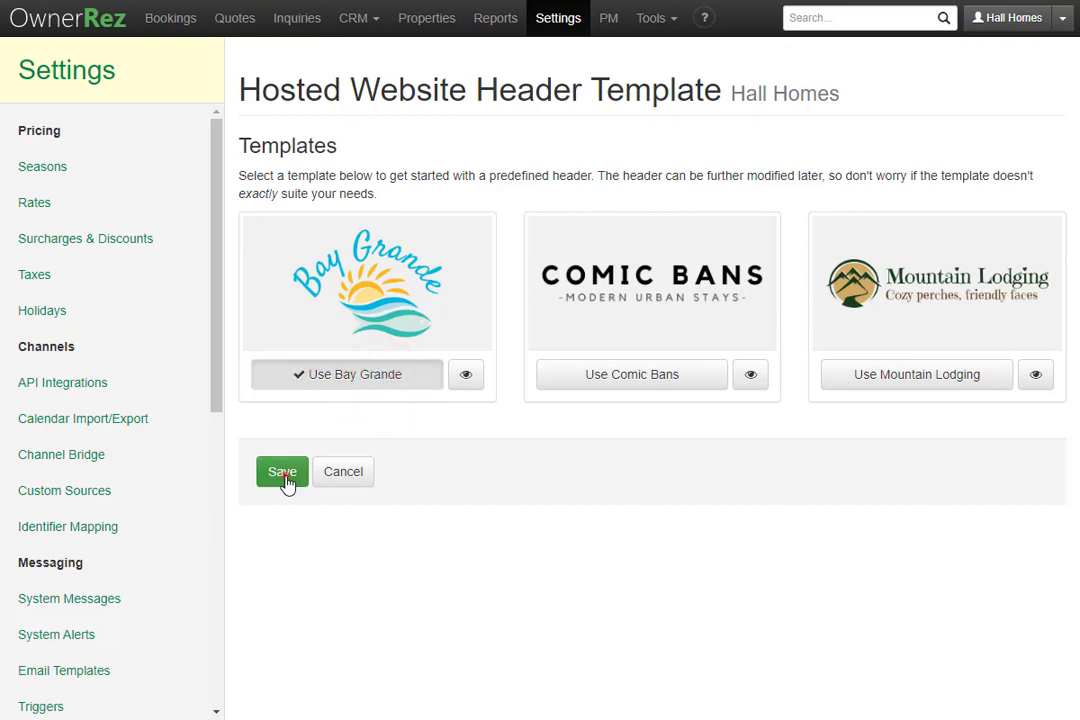
{"action": "left_click", "coordinate": [758, 150]}
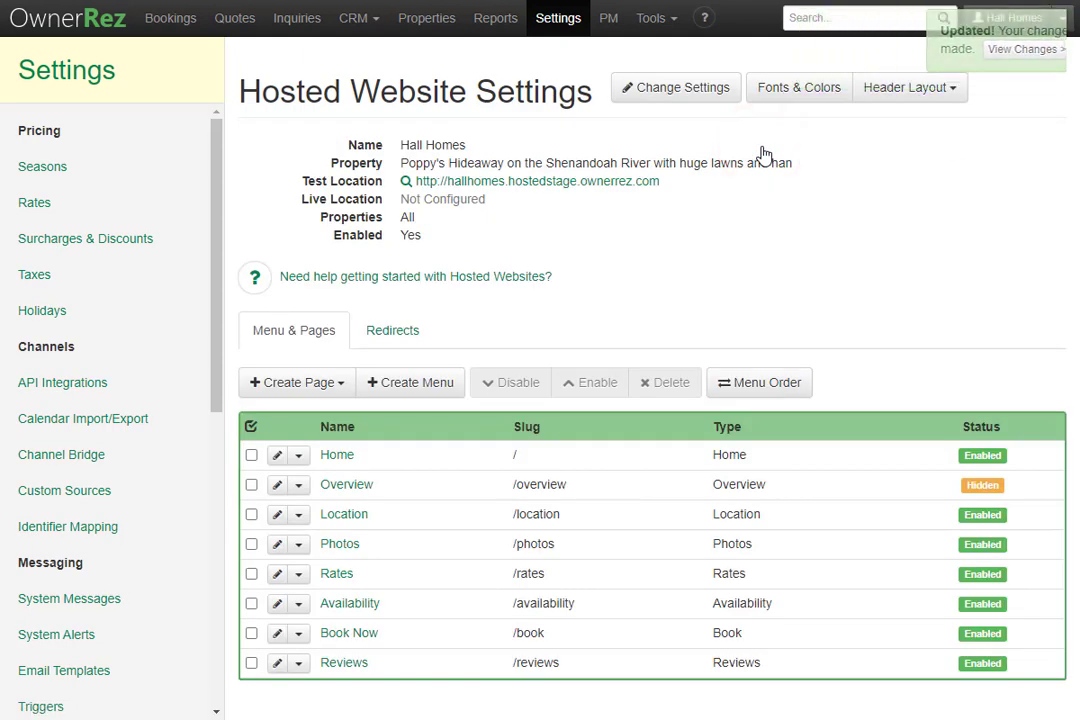
{"action": "left_click", "coordinate": [417, 1]}
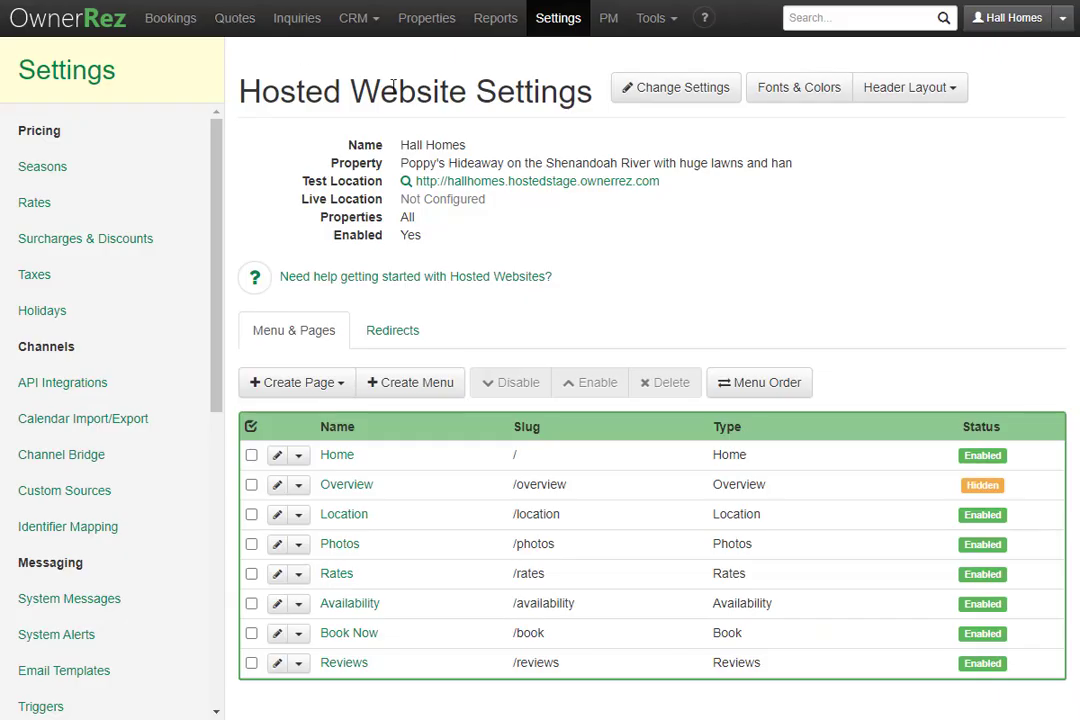
Add a new desktop header line above the logo line, with Website Menu as its center section.
{"action": "left_click", "coordinate": [916, 90]}
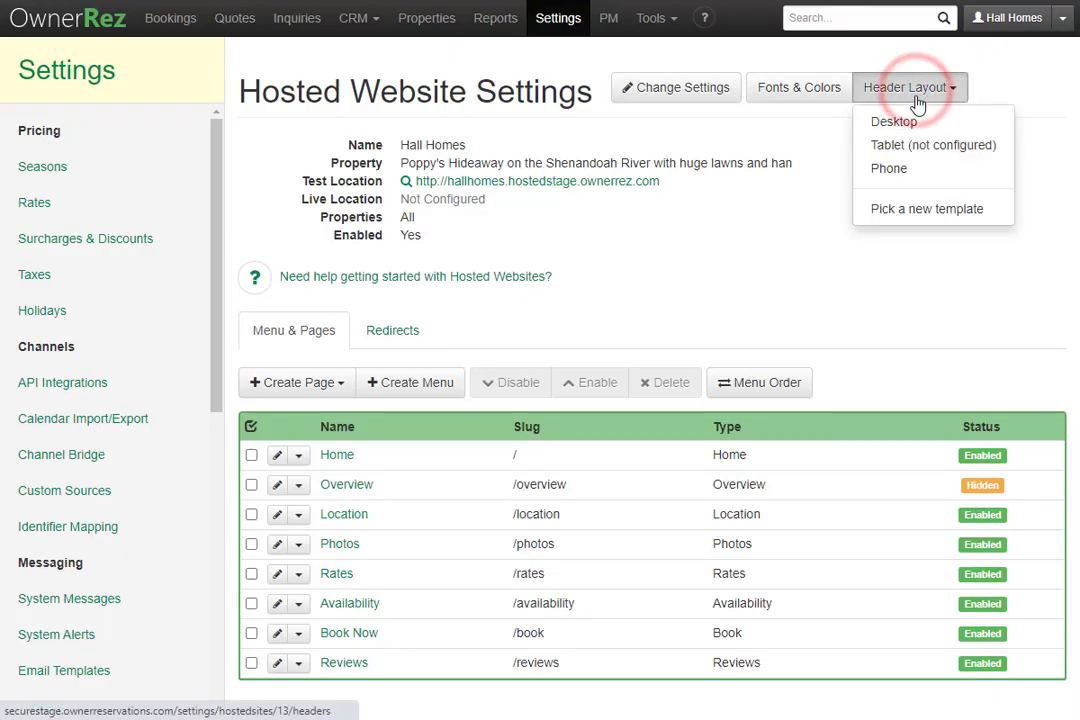
{"action": "left_click", "coordinate": [916, 123]}
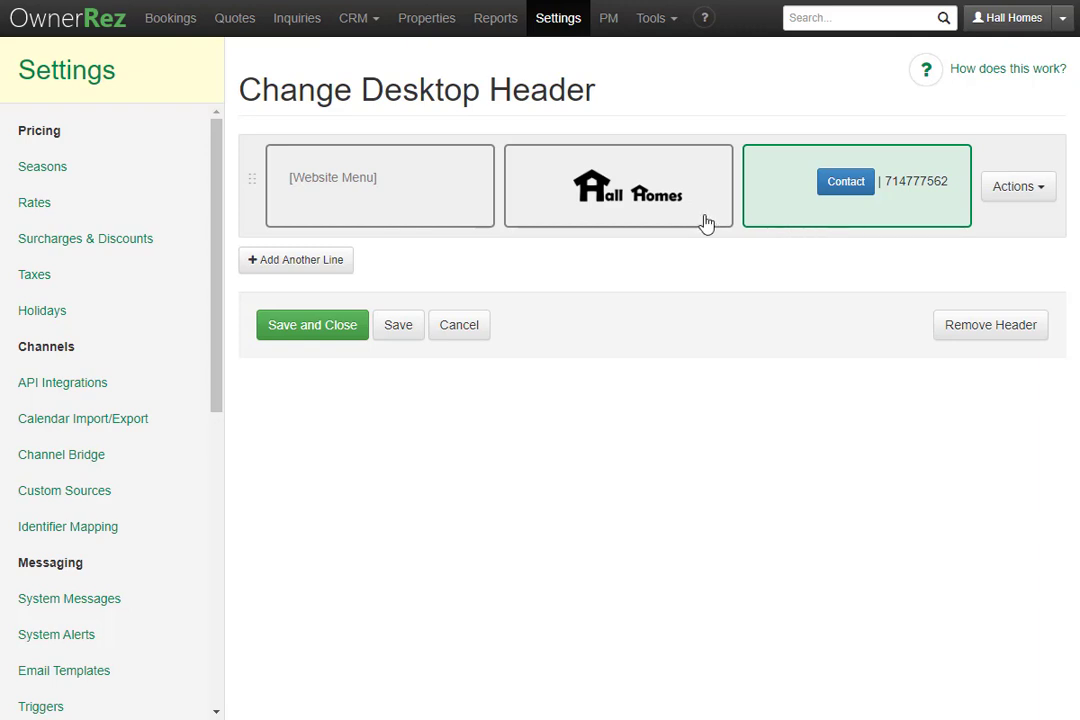
{"action": "left_click", "coordinate": [305, 262]}
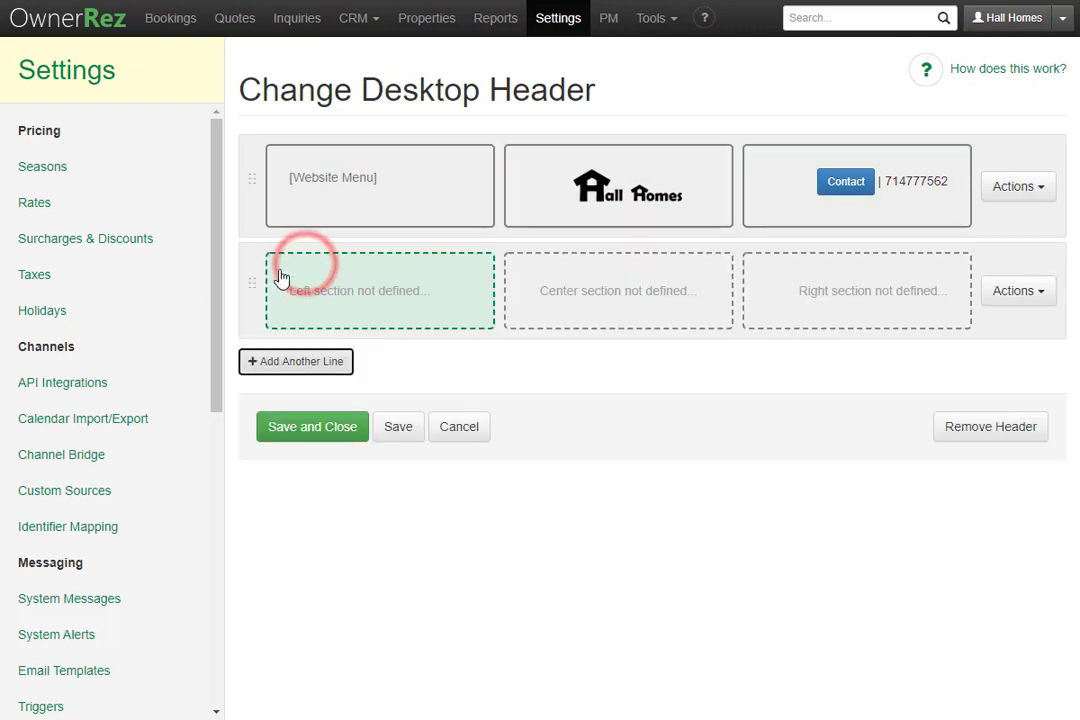
{"action": "left_click_drag", "start_coordinate": [253, 181], "coordinate": [256, 293]}
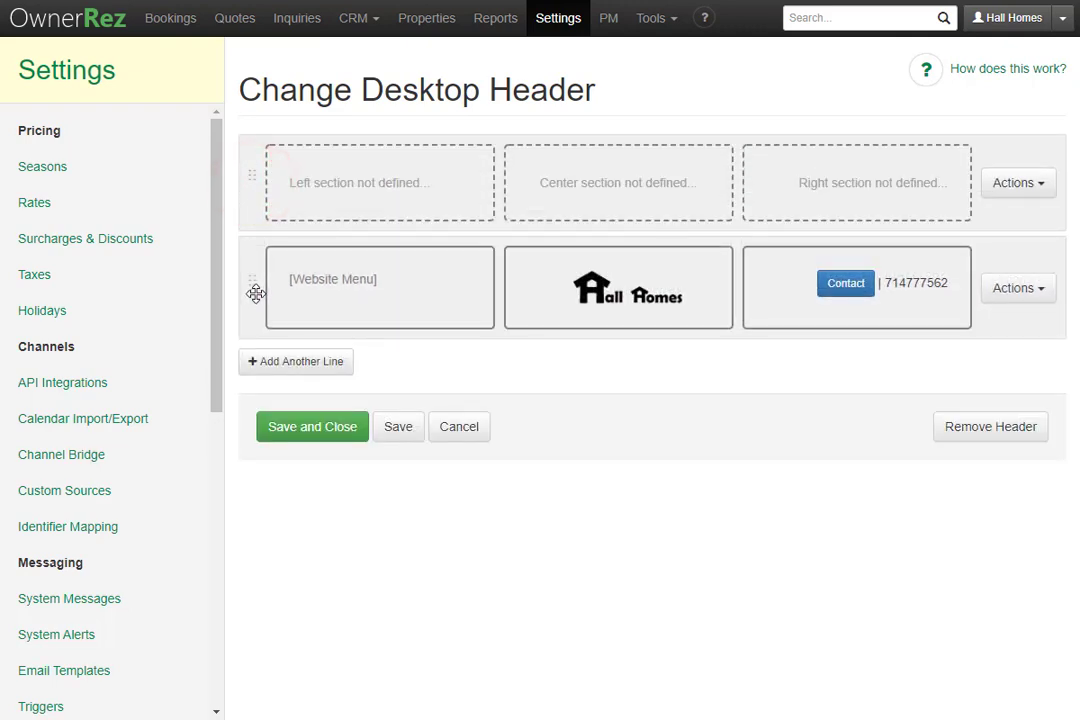
{"action": "left_click", "coordinate": [633, 198]}
{"action": "left_click", "coordinate": [540, 148]}
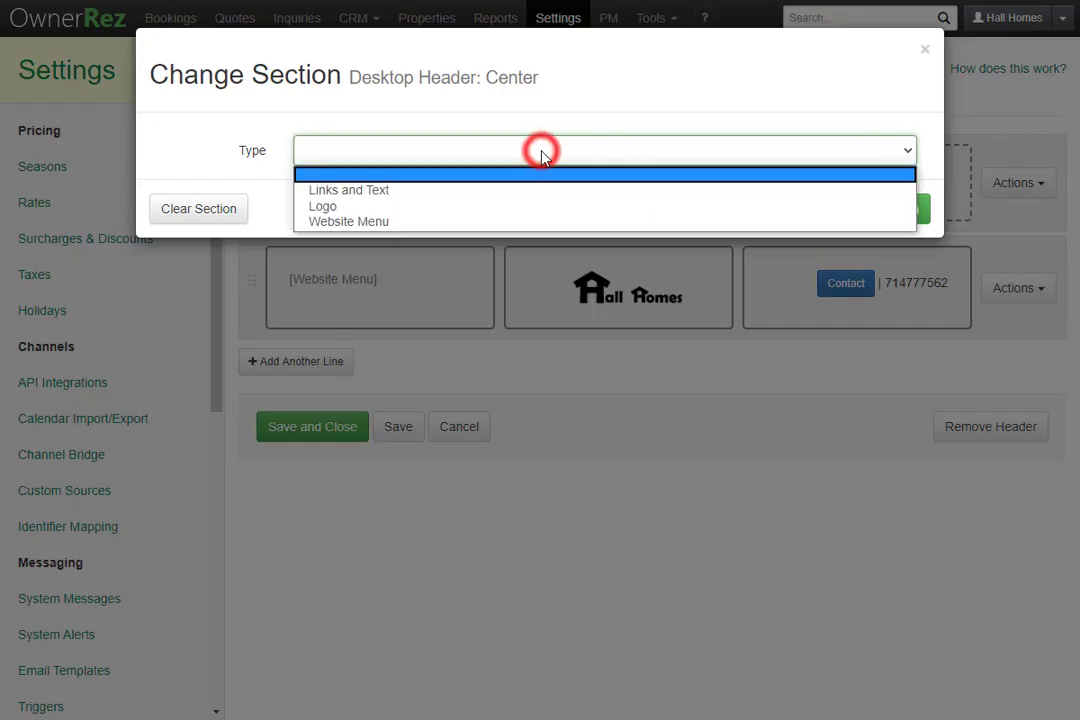
{"action": "left_click", "coordinate": [502, 221]}
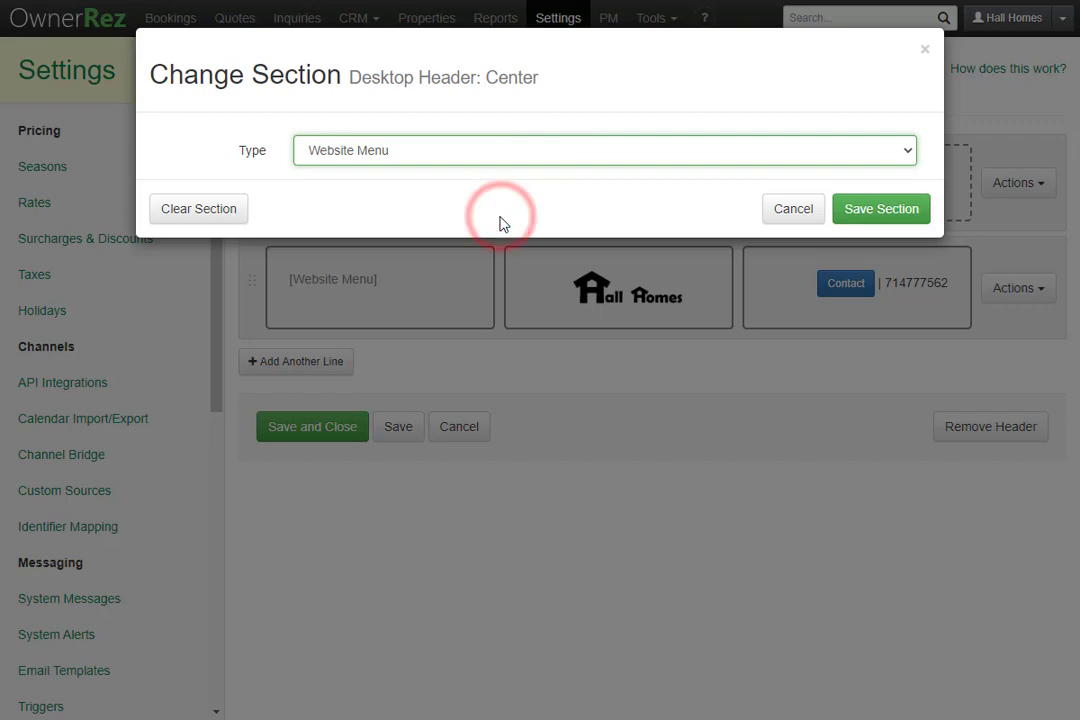
{"action": "left_click", "coordinate": [881, 210]}
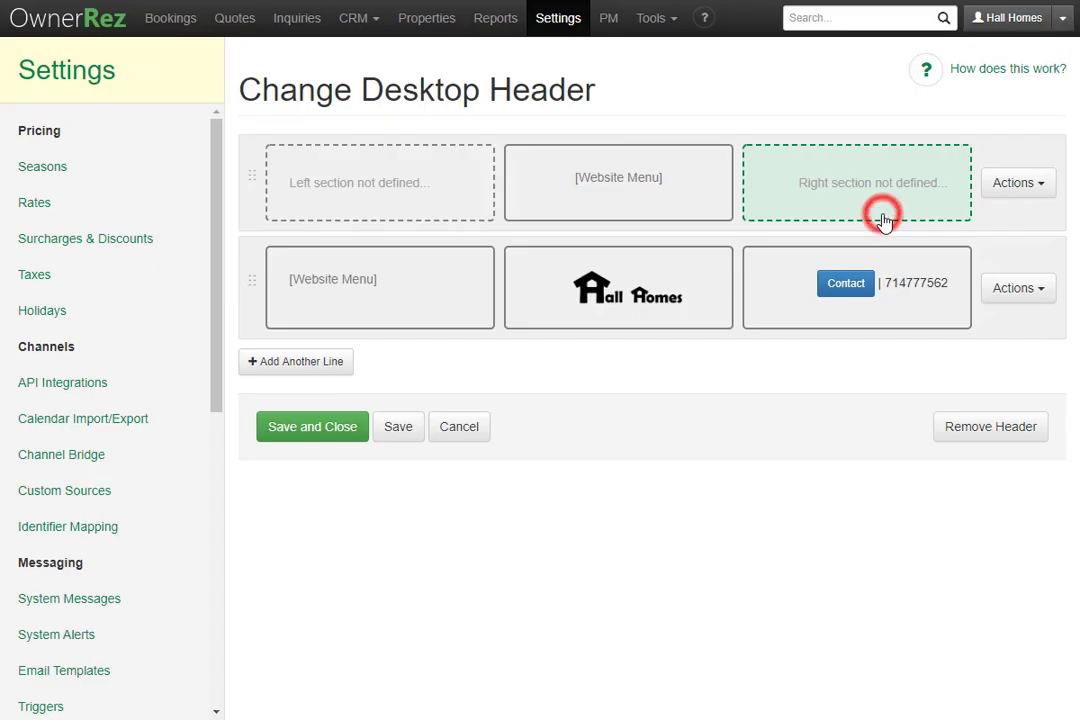
Clear the Website Menu section from the logo line and save the desktop header.
{"action": "left_click", "coordinate": [367, 298]}
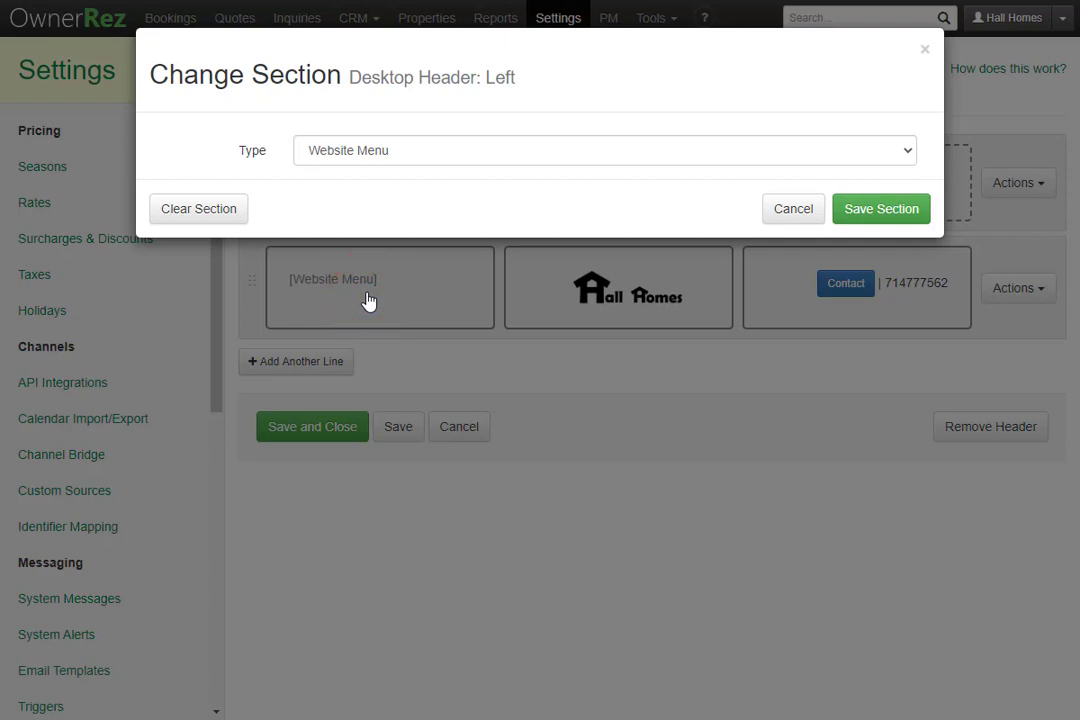
{"action": "left_click", "coordinate": [216, 213]}
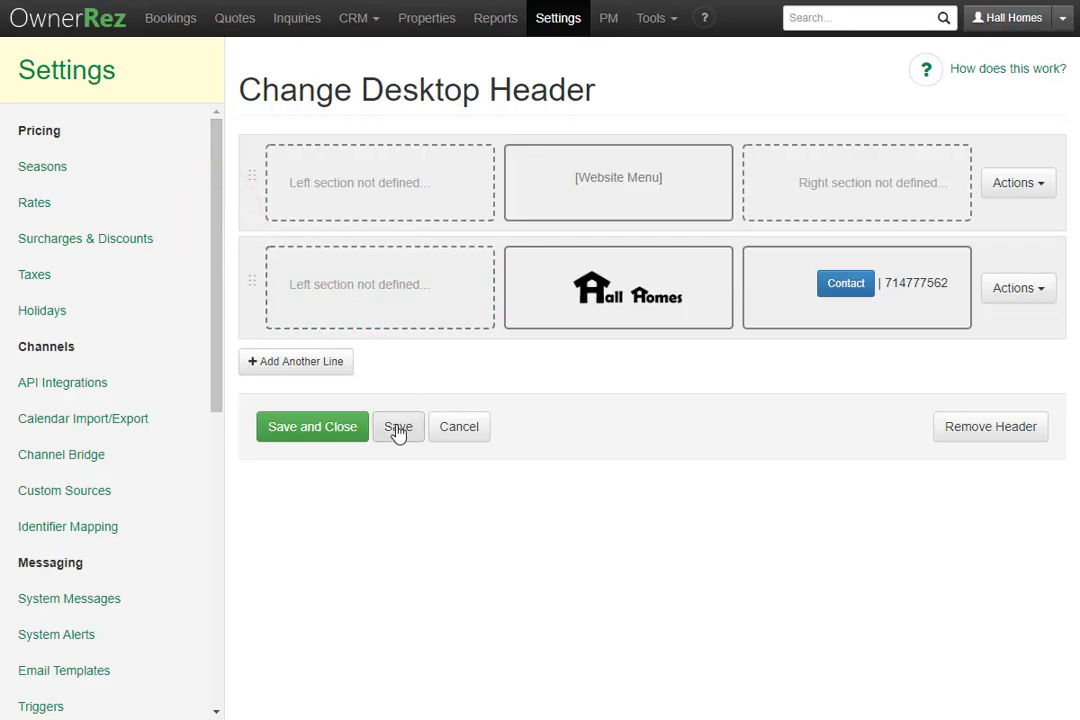
{"action": "left_click", "coordinate": [338, 436]}
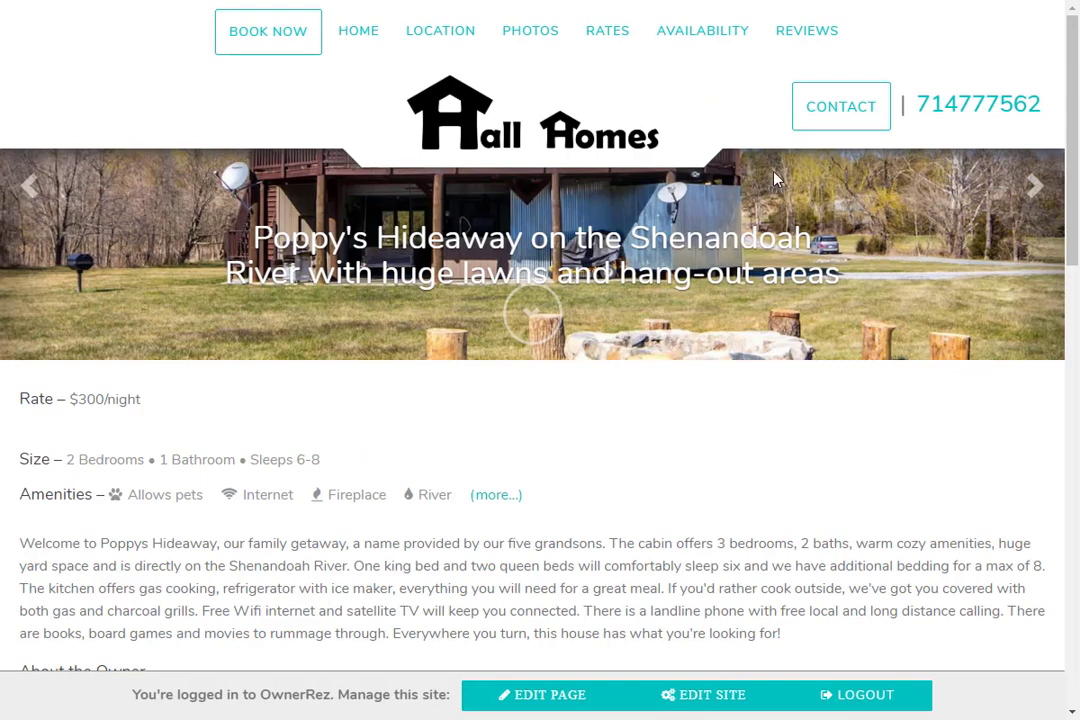
{"action": "scroll", "coordinate": [778, 200], "scroll_direction": "down", "scroll_amount": 6}
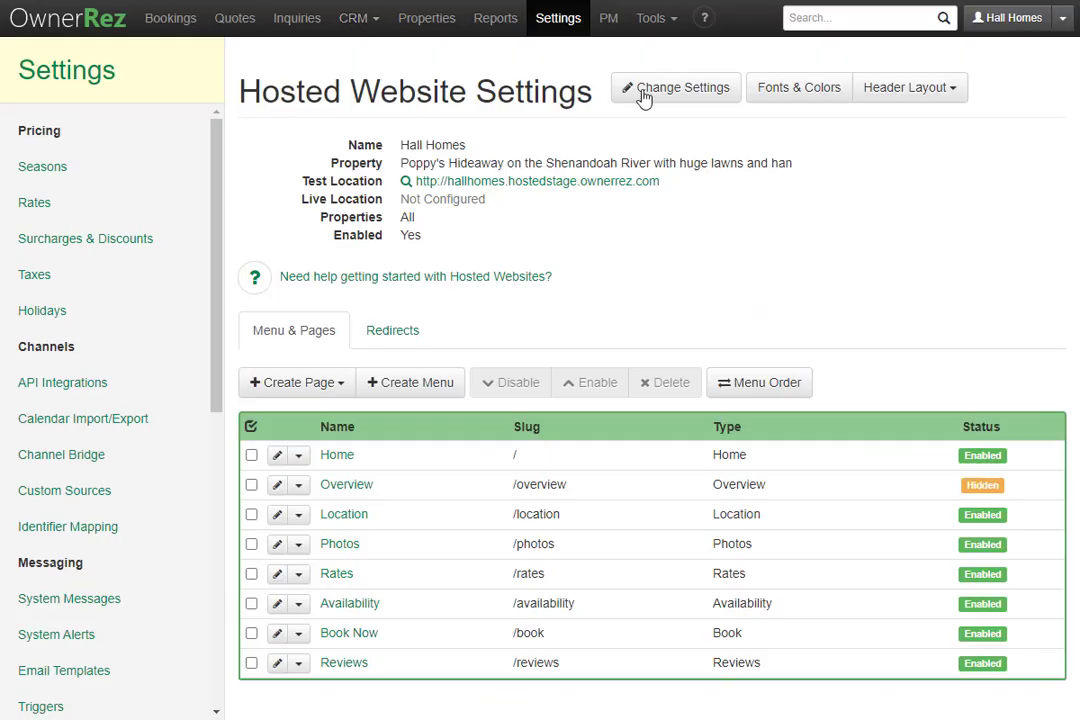
Set the top menu line's style to 'Stick to top of window' and save the desktop header.
{"action": "left_click", "coordinate": [950, 88]}
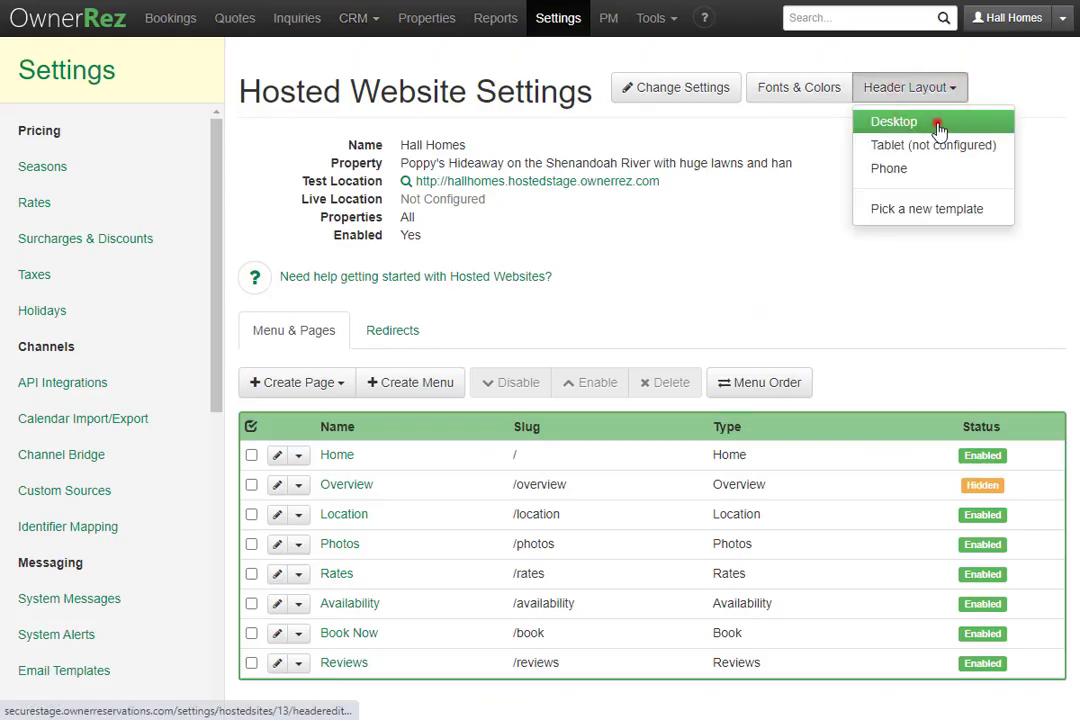
{"action": "left_click", "coordinate": [937, 122]}
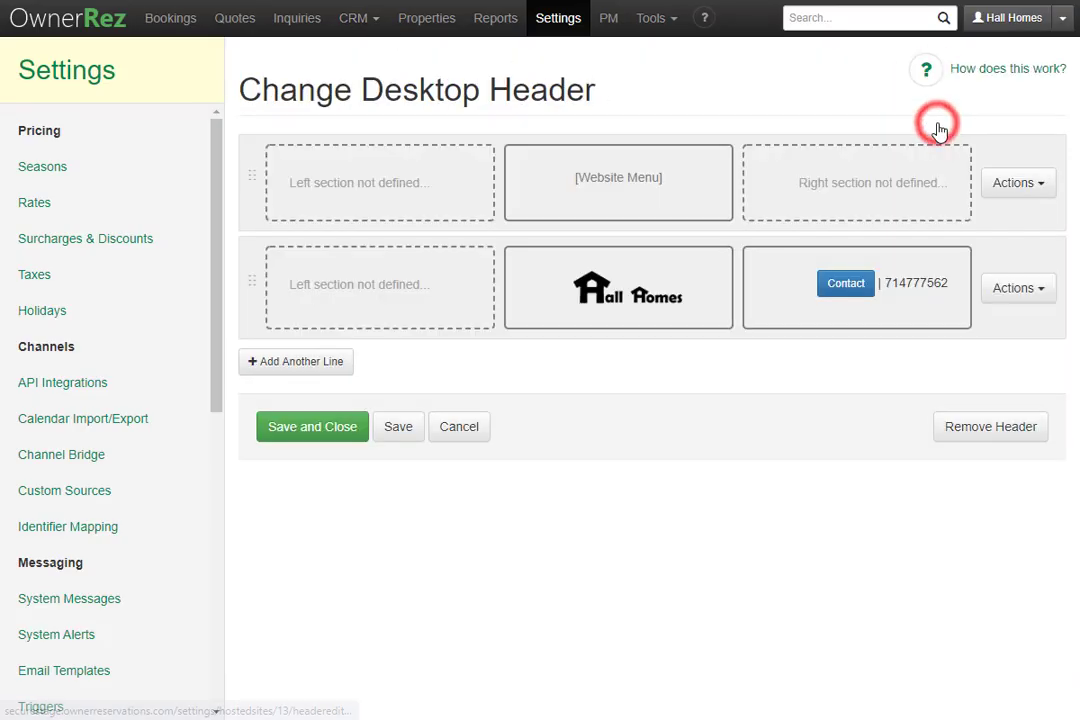
{"action": "left_click", "coordinate": [1034, 191]}
{"action": "left_click", "coordinate": [1030, 216]}
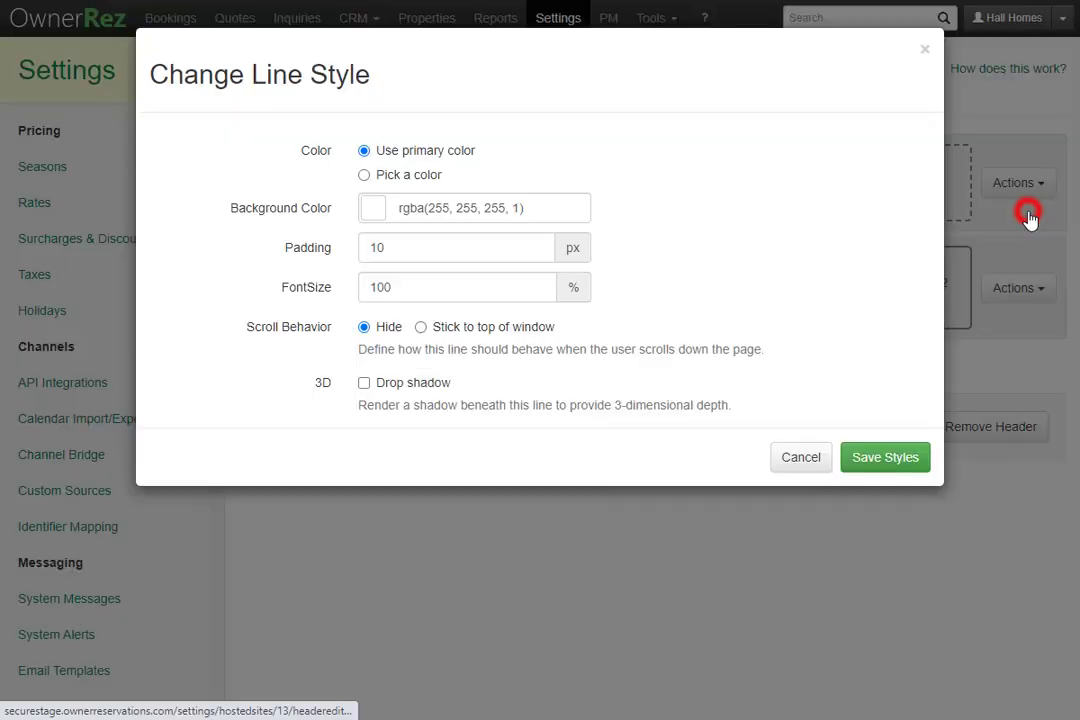
{"action": "left_click", "coordinate": [489, 329]}
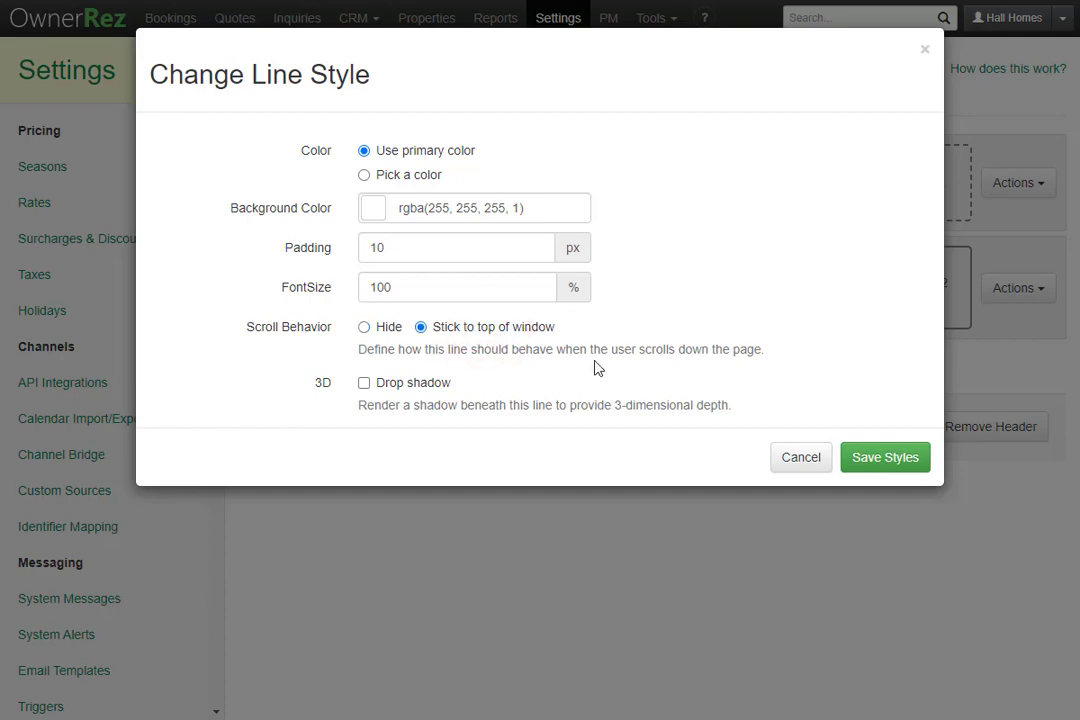
{"action": "left_click", "coordinate": [884, 457]}
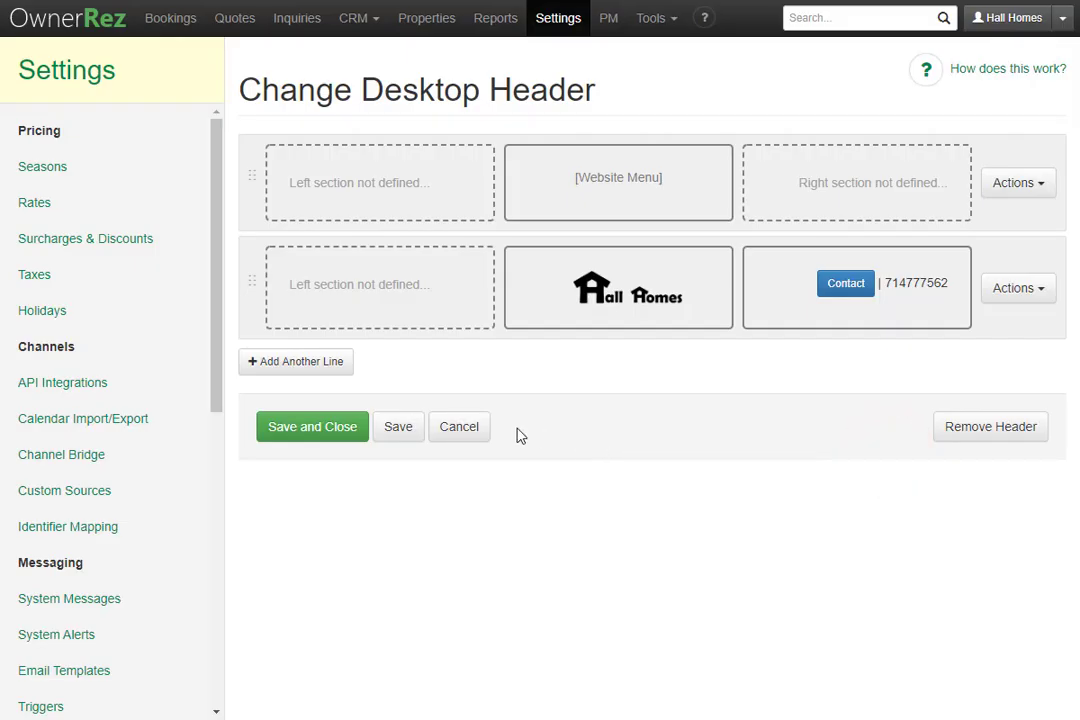
{"action": "left_click", "coordinate": [320, 433]}
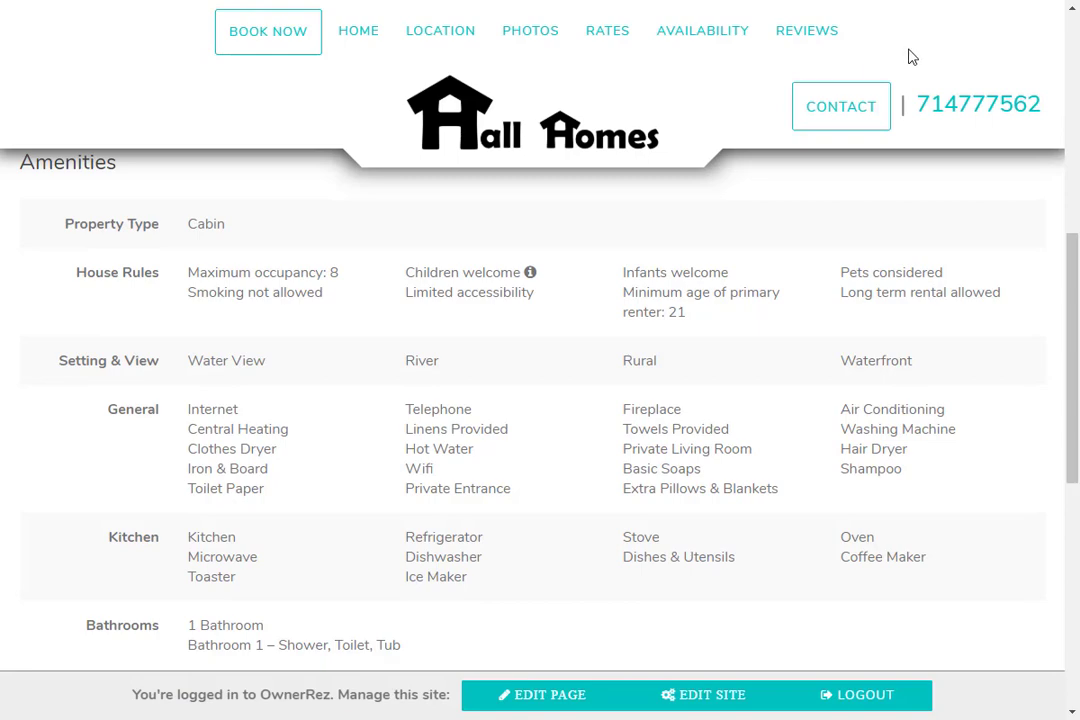
Scroll the preview to check the sticky header, then bring up the Fonts & Colors theme settings.
{"action": "scroll", "coordinate": [424, 407], "scroll_direction": "up", "scroll_amount": 10}
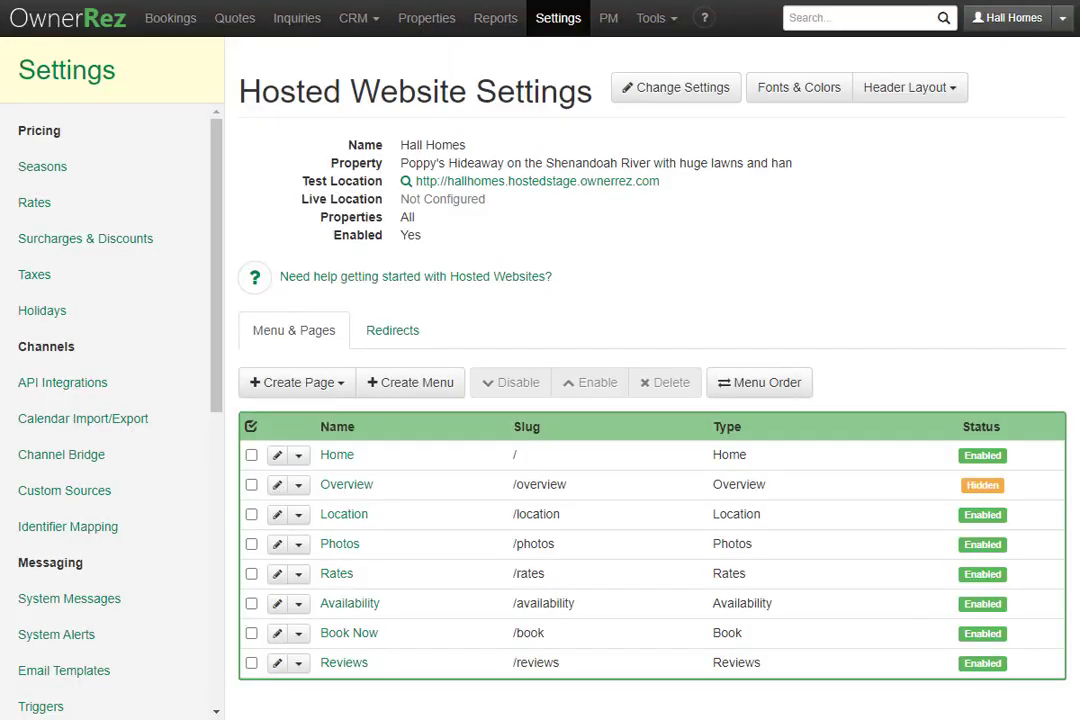
{"action": "left_click", "coordinate": [788, 88]}
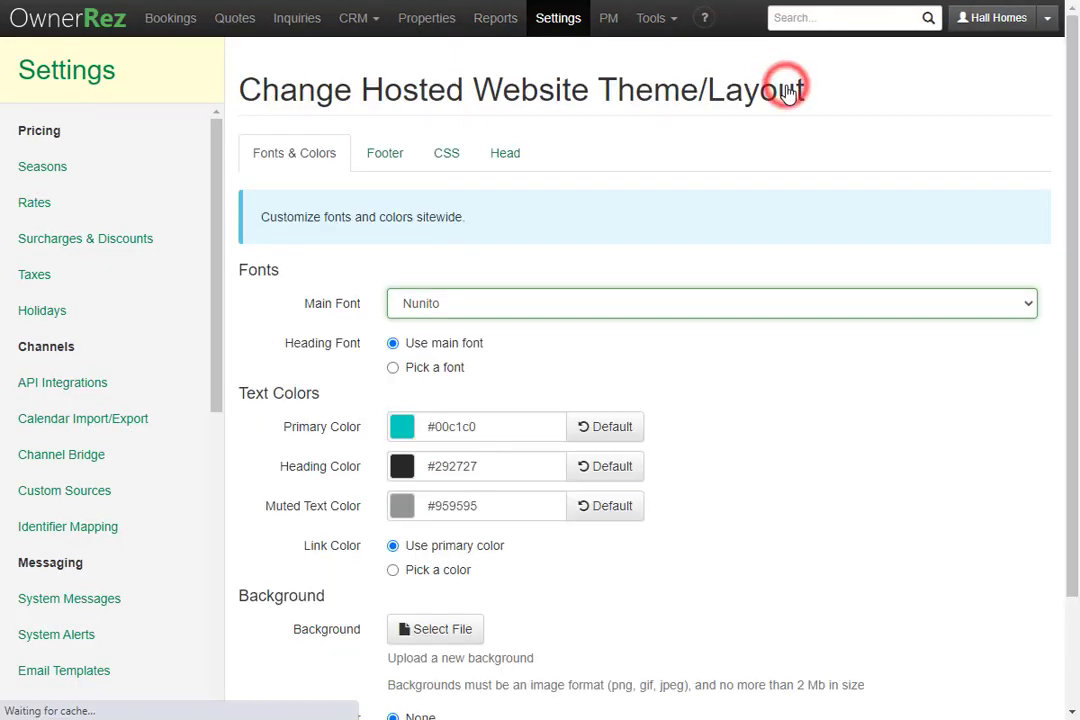
Replace the #00c1c0 Primary Color with #668cb3 from the palette and save the theme.
{"action": "left_click", "coordinate": [403, 430]}
{"action": "left_click", "coordinate": [488, 655]}
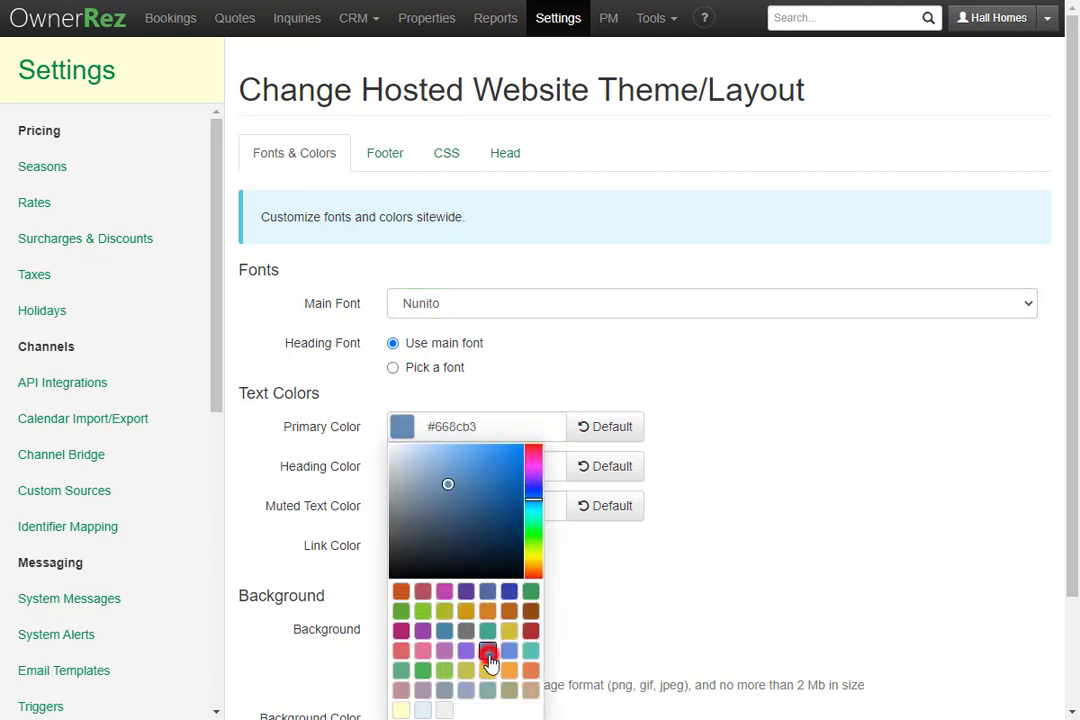
{"action": "left_click", "coordinate": [791, 461]}
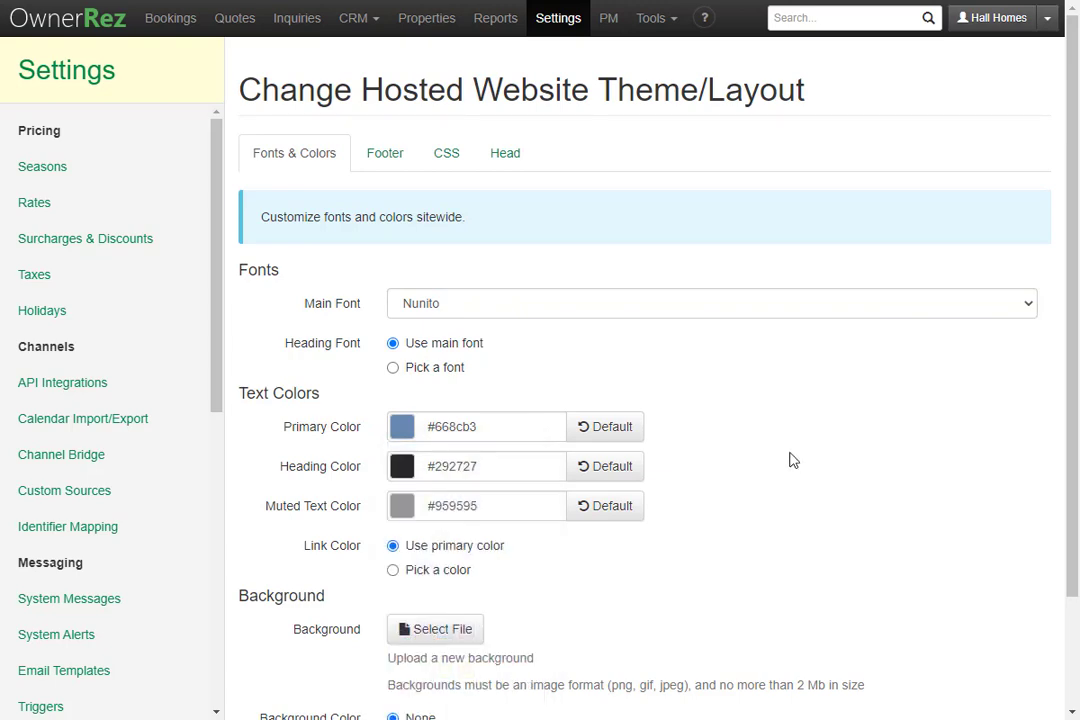
{"action": "scroll", "coordinate": [785, 470], "scroll_direction": "down", "scroll_amount": 2}
{"action": "left_click", "coordinate": [328, 672]}
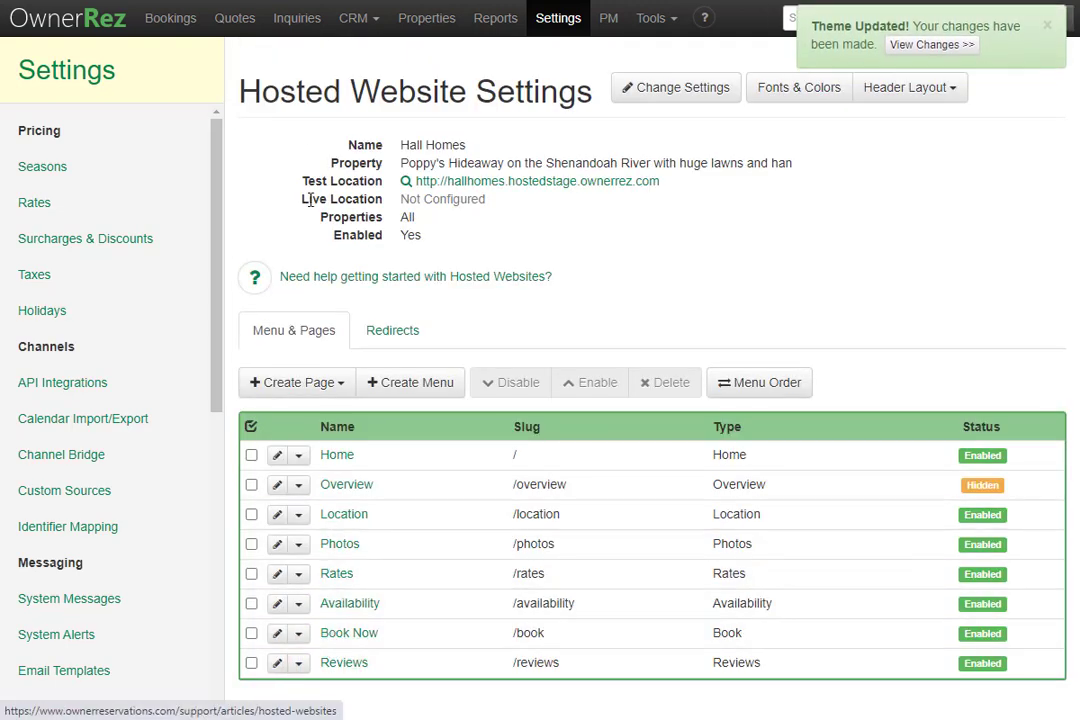
{"action": "left_click", "coordinate": [931, 44]}
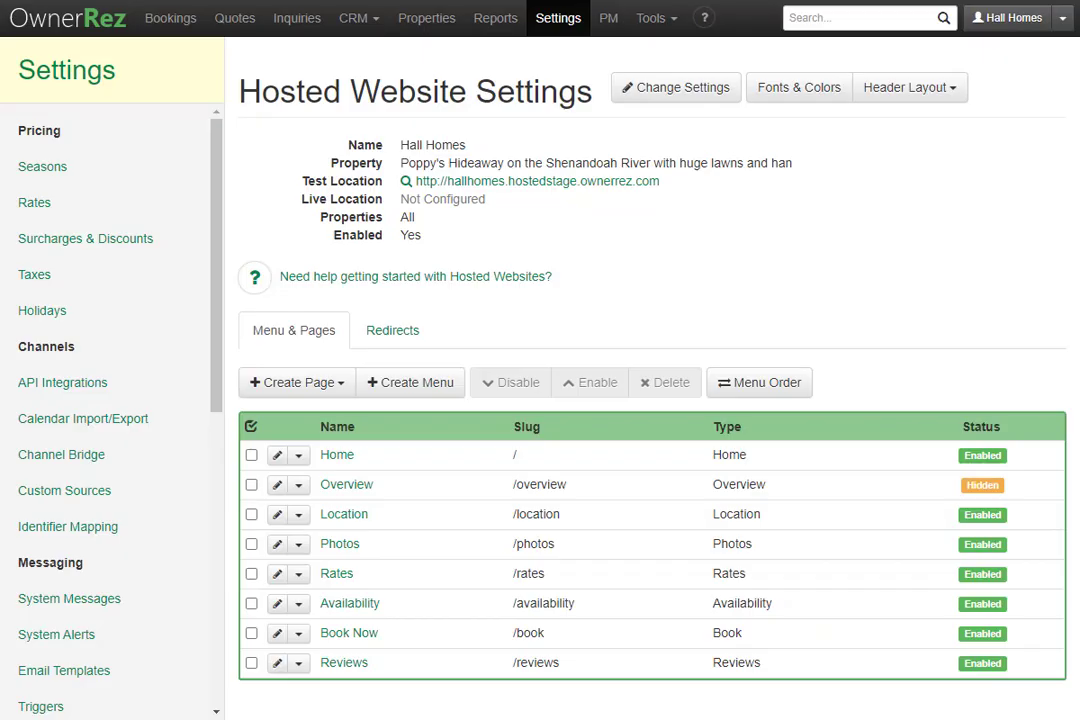
{"action": "left_click", "coordinate": [933, 89]}
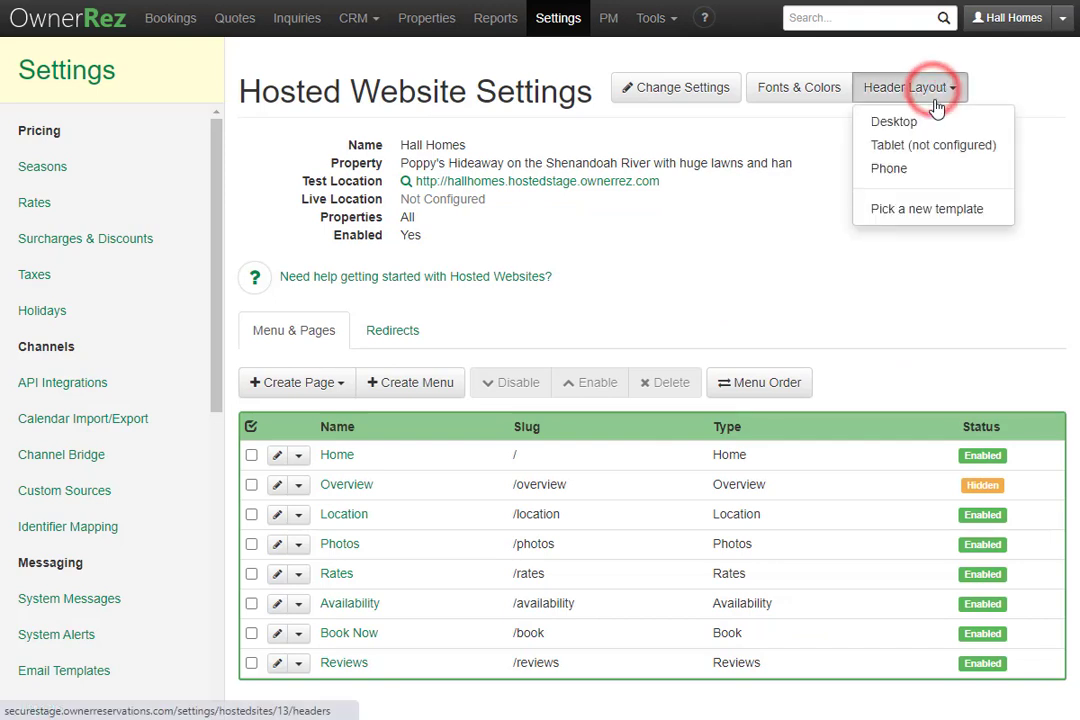
{"action": "left_click", "coordinate": [938, 172]}
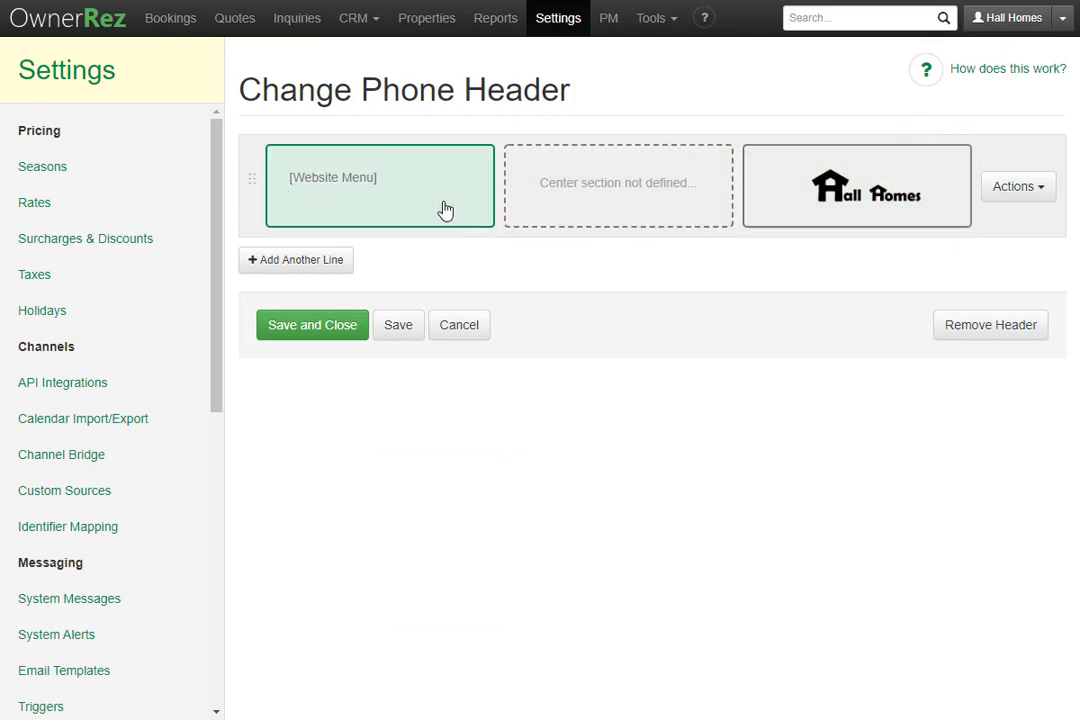
{"action": "left_click", "coordinate": [463, 330]}
Open the desktop header editor for review and cancel out without changes.
{"action": "left_click", "coordinate": [903, 93]}
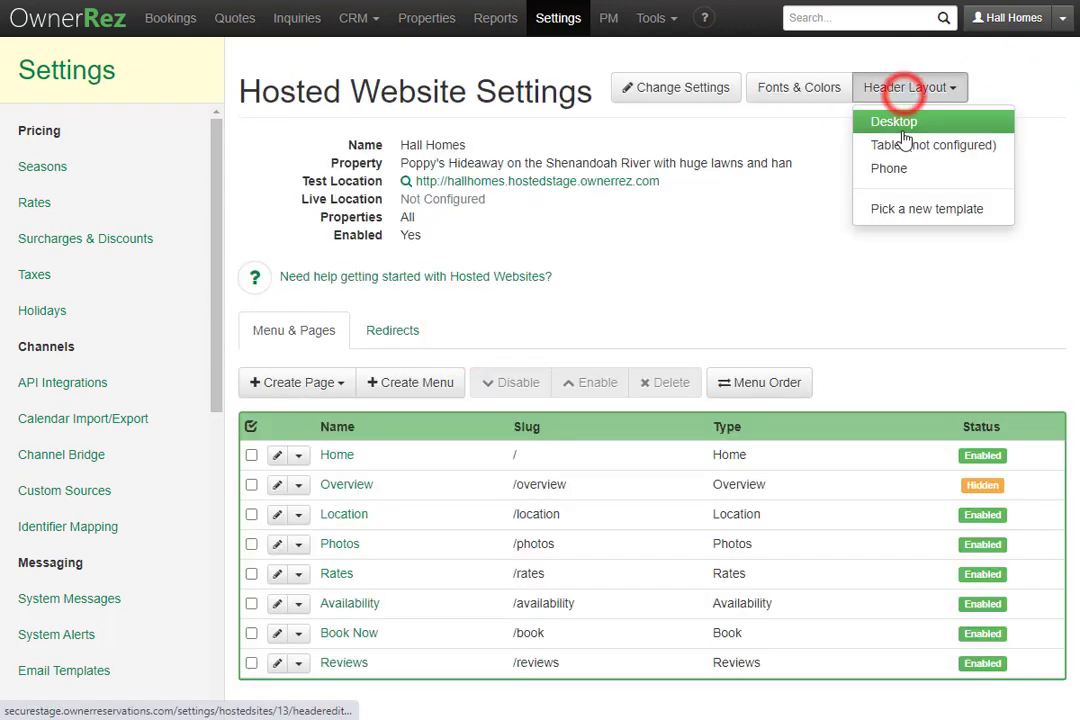
{"action": "left_click", "coordinate": [898, 118]}
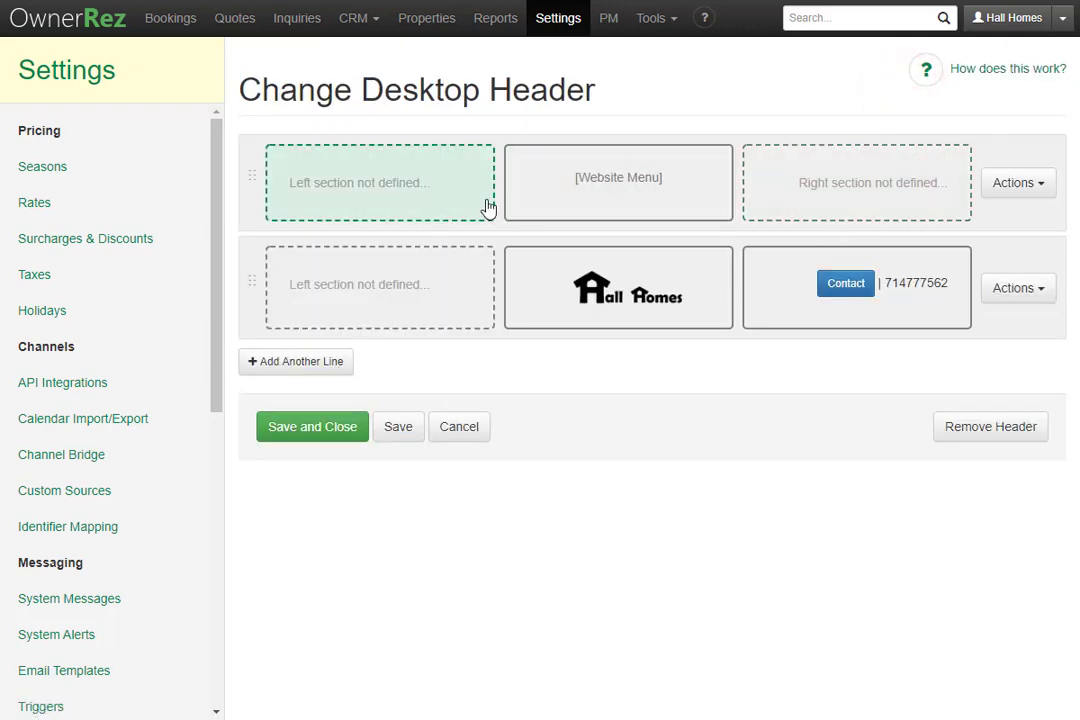
{"action": "left_click", "coordinate": [482, 425]}
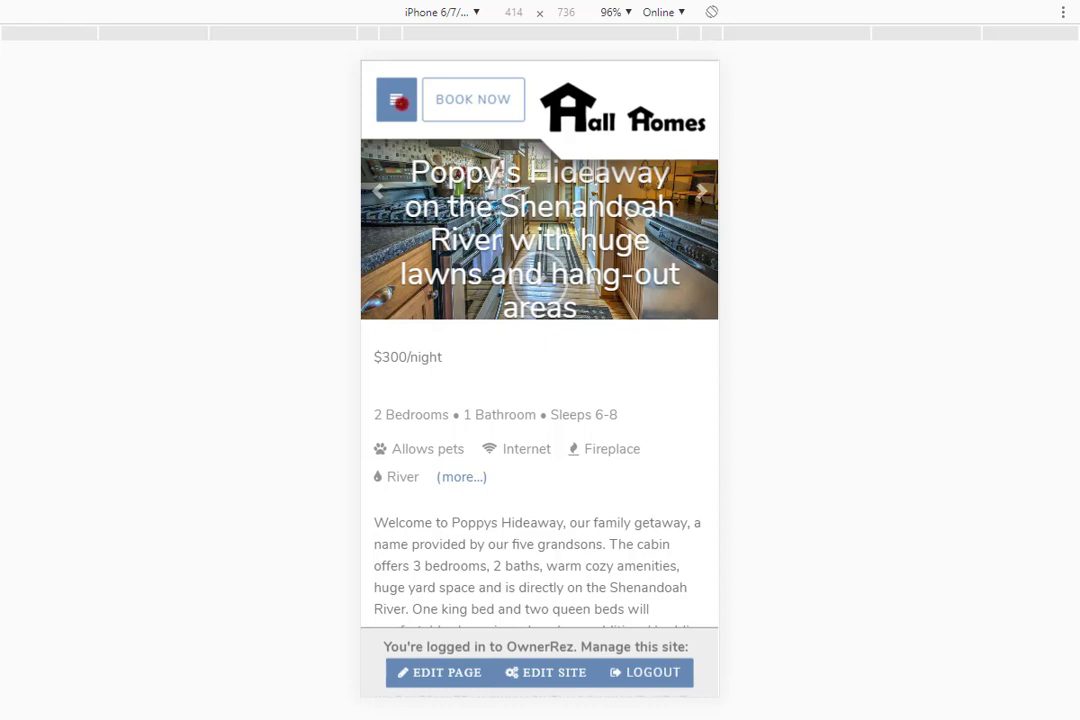
{"action": "left_click", "coordinate": [398, 100]}
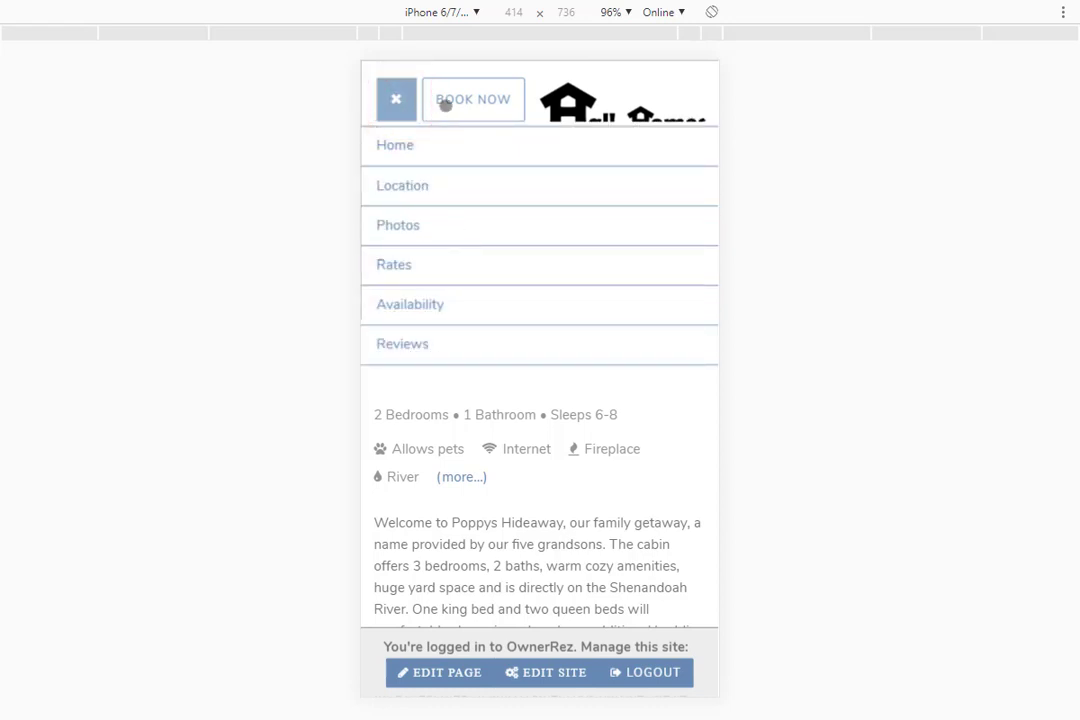
{"action": "left_click", "coordinate": [400, 100]}
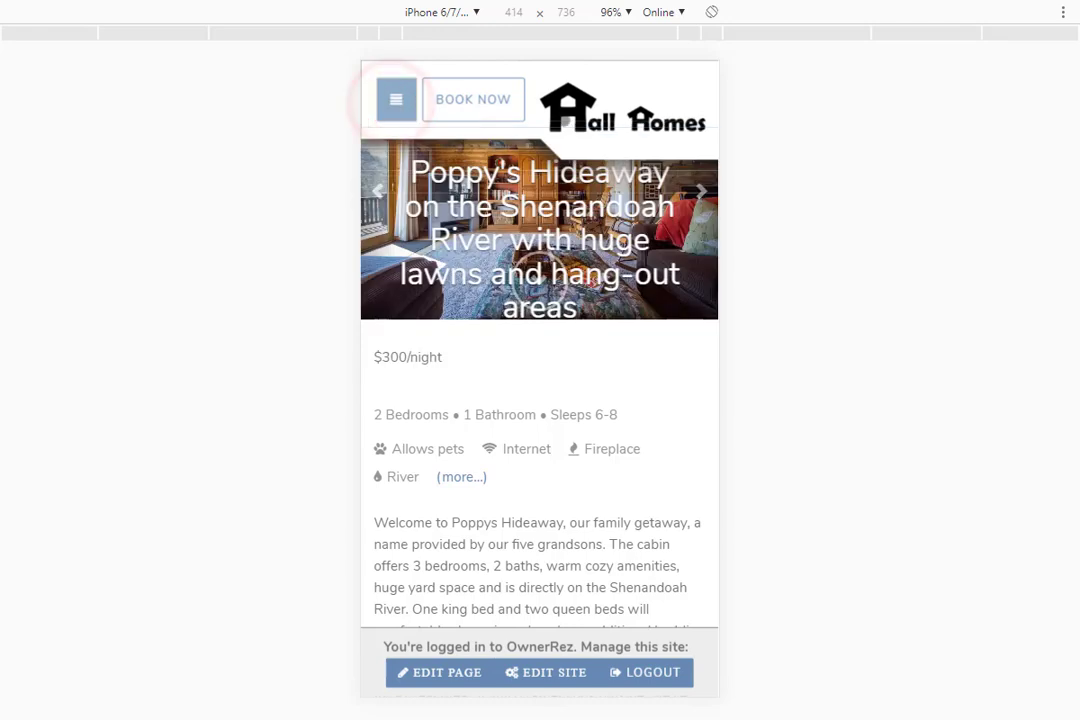